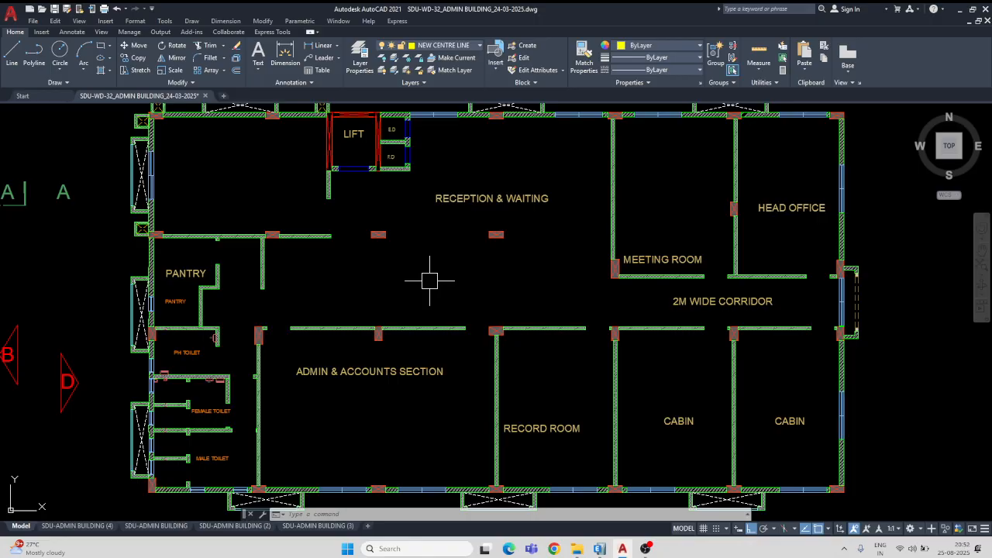
- Compare the overall layouts of the ground floor plan and the first floor plan of the admin building
scroll(437, 268, "down", 2)
scroll(481, 310, "down", 3)
scroll(490, 316, "up", 7)
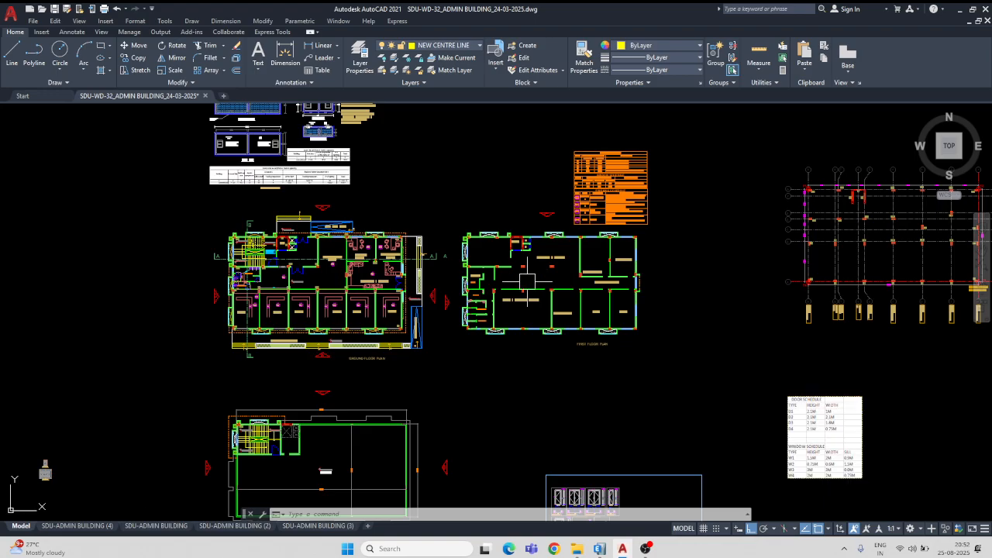
middle_click_drag(490, 317, 677, 309)
scroll(399, 314, "down", 4)
scroll(281, 313, "up", 4)
scroll(342, 263, "down", 3)
scroll(256, 239, "up", 4)
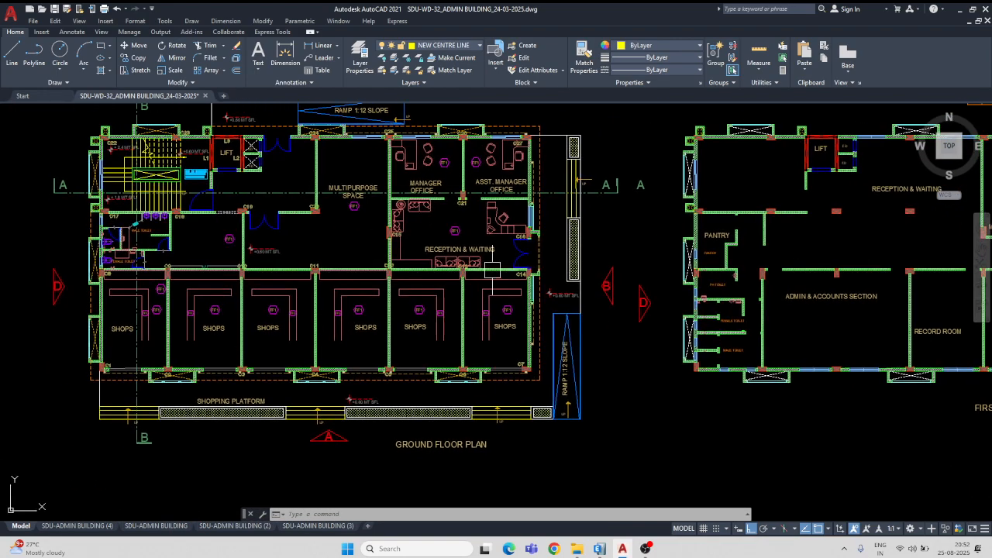
scroll(324, 295, "down", 4)
mouse_move(320, 304)
middle_mouse_down()
mouse_move(374, 161)
mouse_move(393, 157)
mouse_move(380, 304)
middle_mouse_up()
mouse_move(349, 186)
middle_mouse_down()
mouse_move(353, 376)
mouse_move(383, 203)
middle_mouse_up()
scroll(420, 176, "up", 3)
scroll(269, 241, "down", 3)
scroll(537, 349, "up", 4)
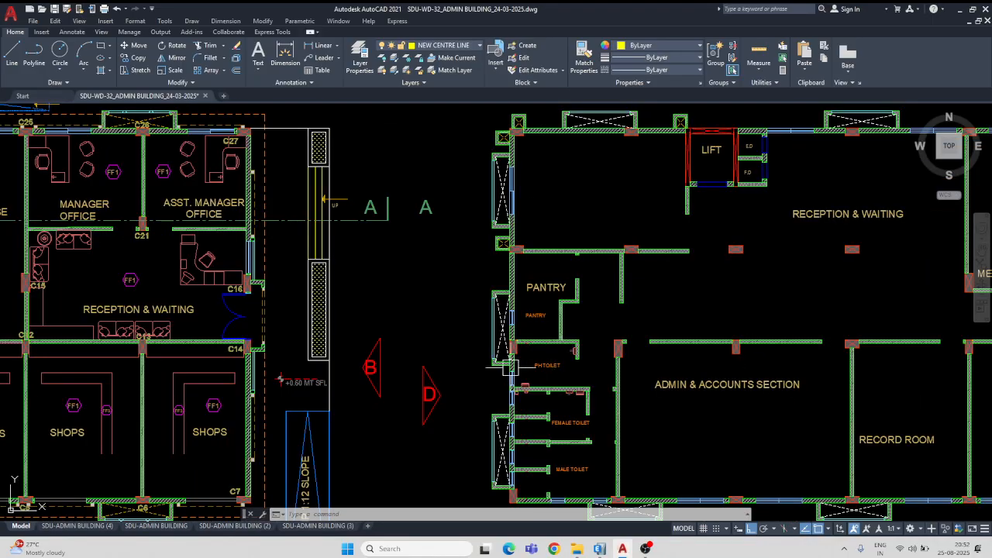
- Examine the first floor plan room by room, covering the reception, meeting room, offices, cabins, corridor, pantry and toilets
middle_click_drag(706, 329, 566, 299)
scroll(561, 296, "down", 2)
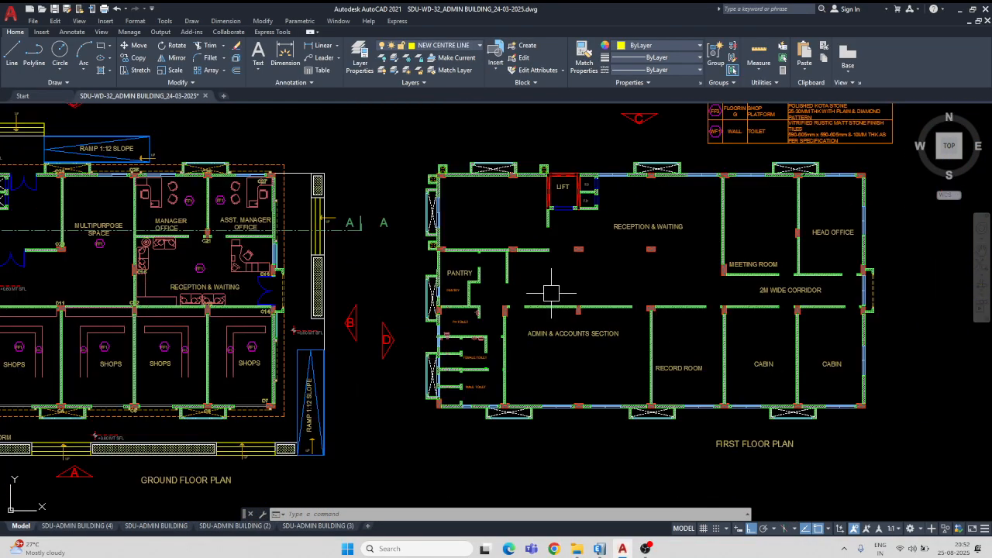
mouse_move(656, 283)
middle_mouse_down()
mouse_move(757, 299)
mouse_move(561, 241)
middle_mouse_up()
scroll(561, 241, "up", 1)
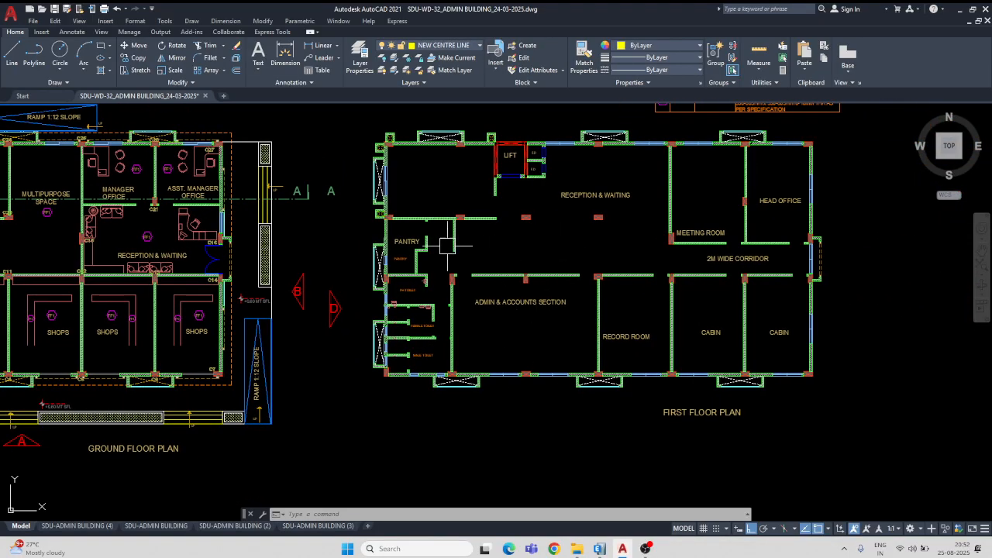
scroll(586, 233, "up", 2)
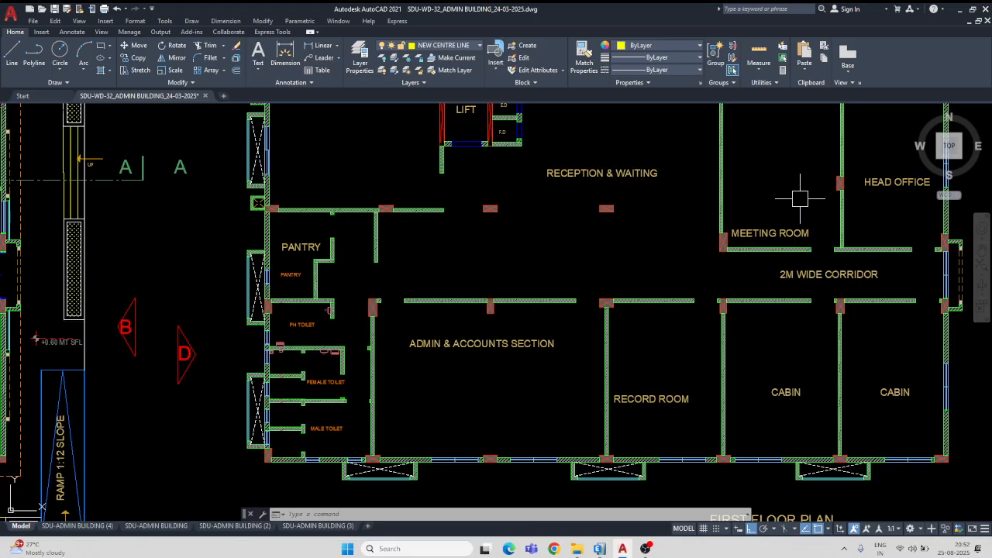
middle_click_drag(797, 190, 675, 214)
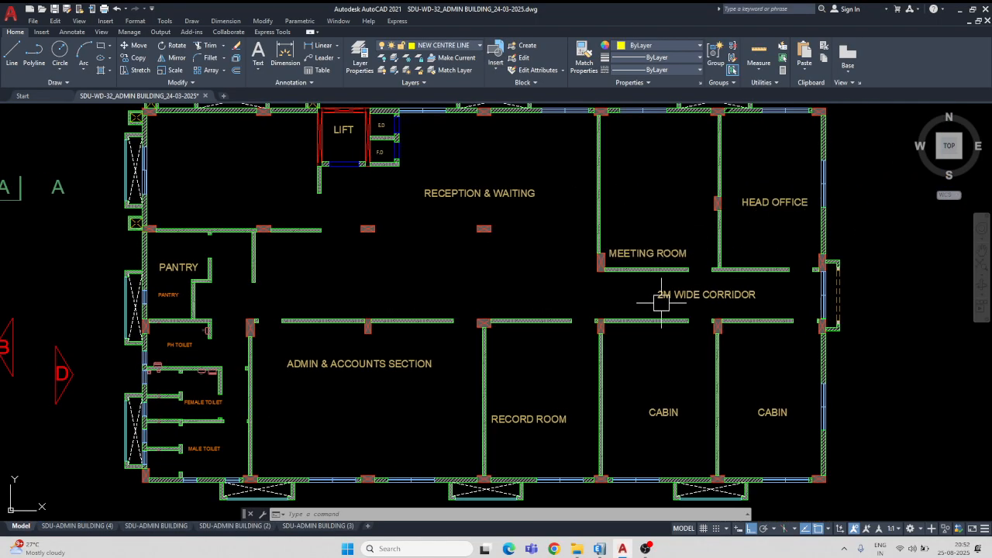
middle_click_drag(532, 388, 690, 348)
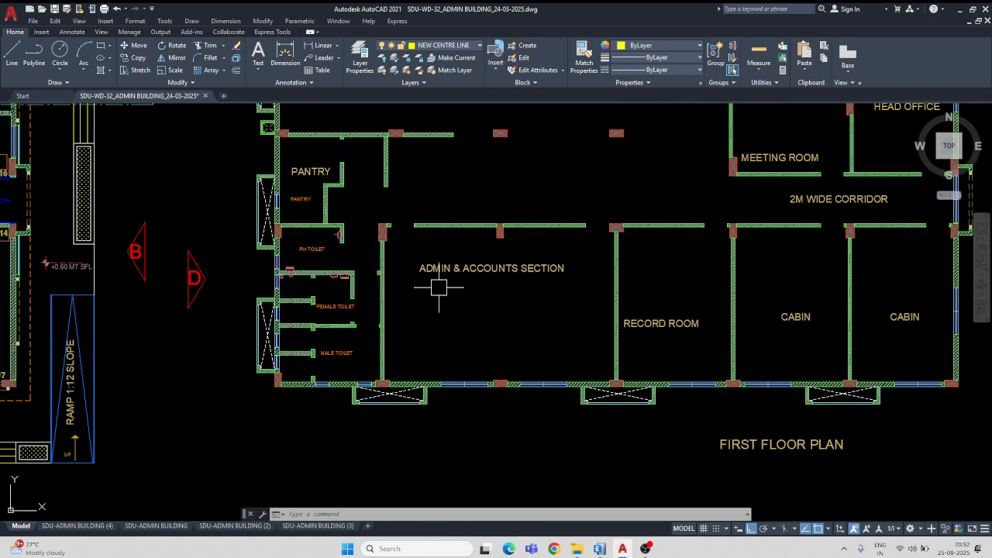
scroll(344, 327, "up", 2)
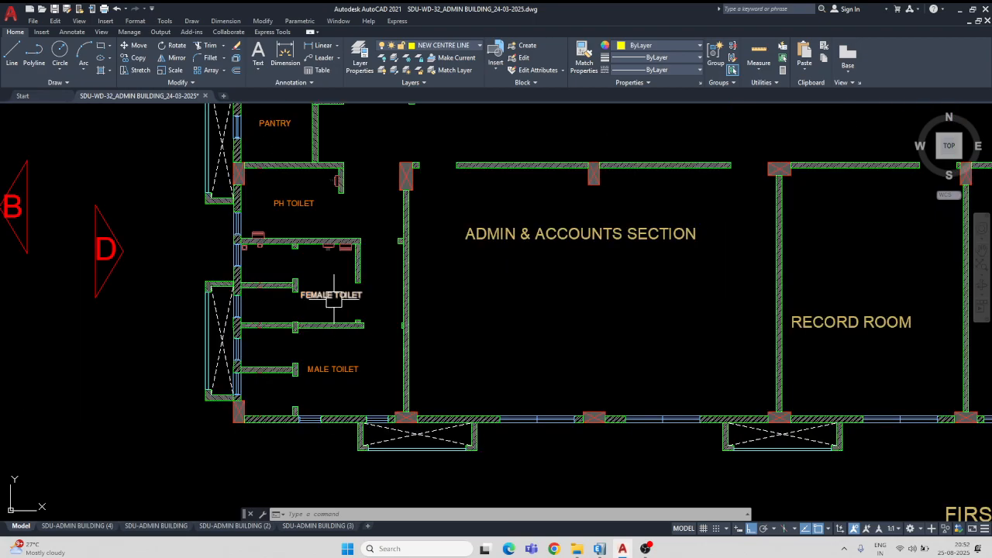
middle_click_drag(309, 226, 326, 320)
scroll(318, 271, "down", 2)
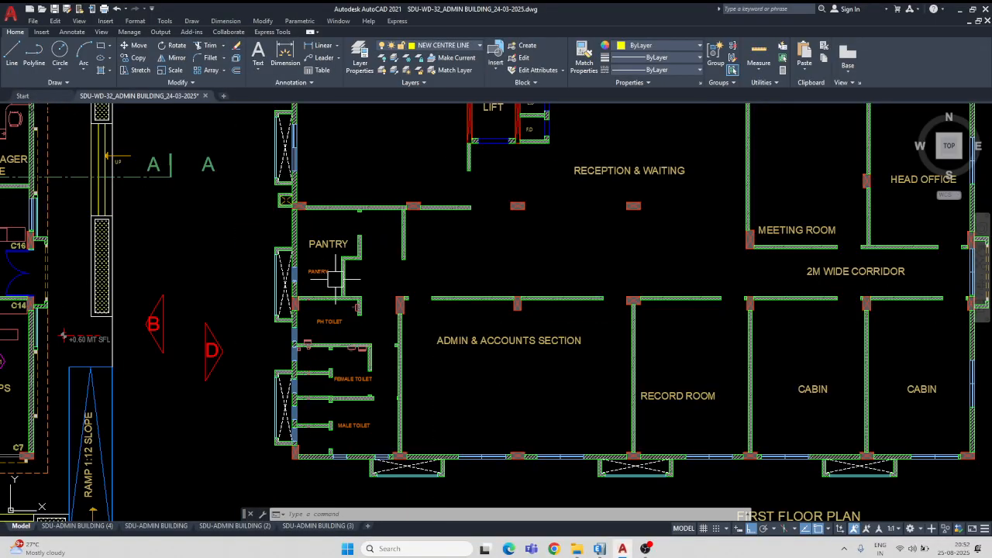
scroll(471, 263, "down", 2)
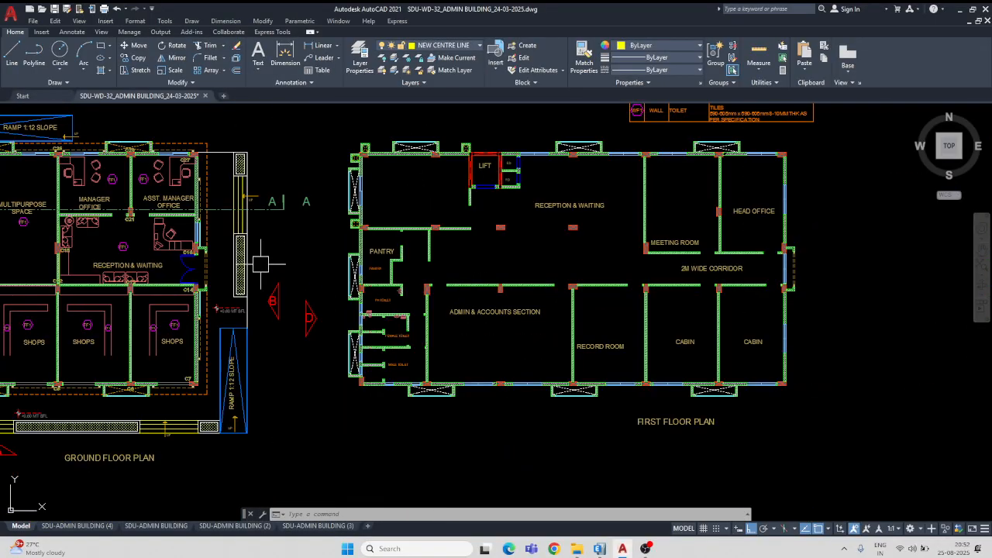
- Erase the furniture blocks from the Manager Office and the Asst. Manager Office in the ground floor plan
middle_click_drag(280, 266, 584, 257)
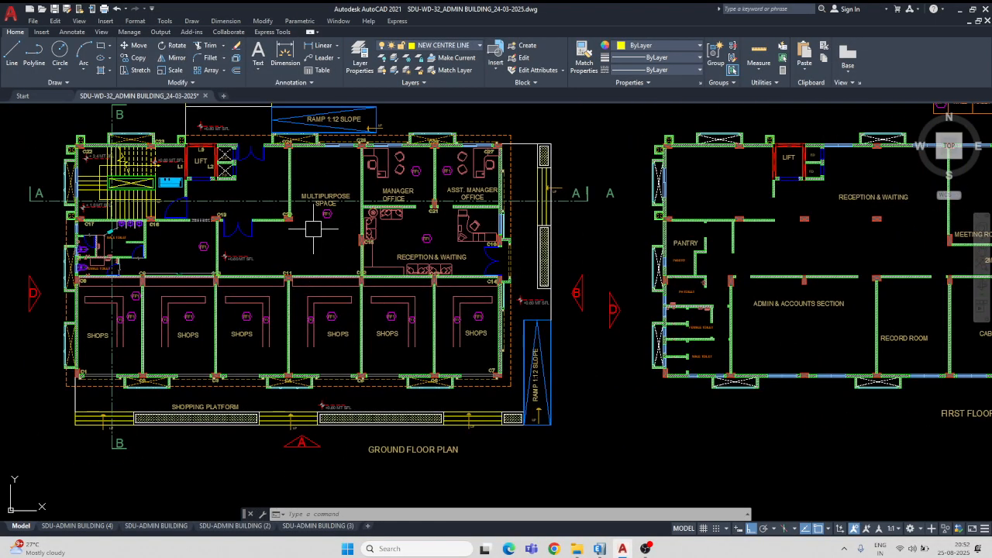
scroll(313, 228, "down", 2)
middle_click_drag(314, 228, 413, 257)
scroll(424, 254, "up", 4)
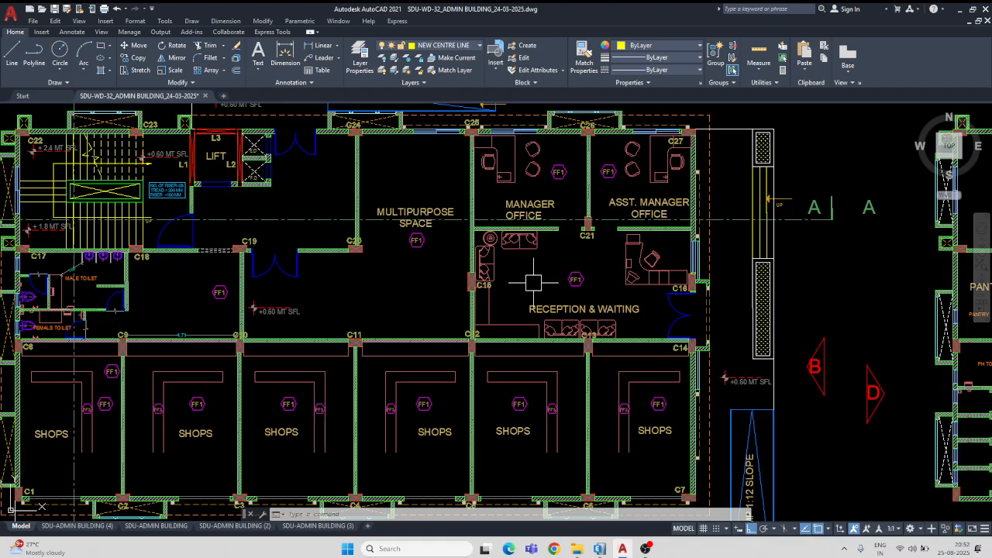
left_click(508, 174)
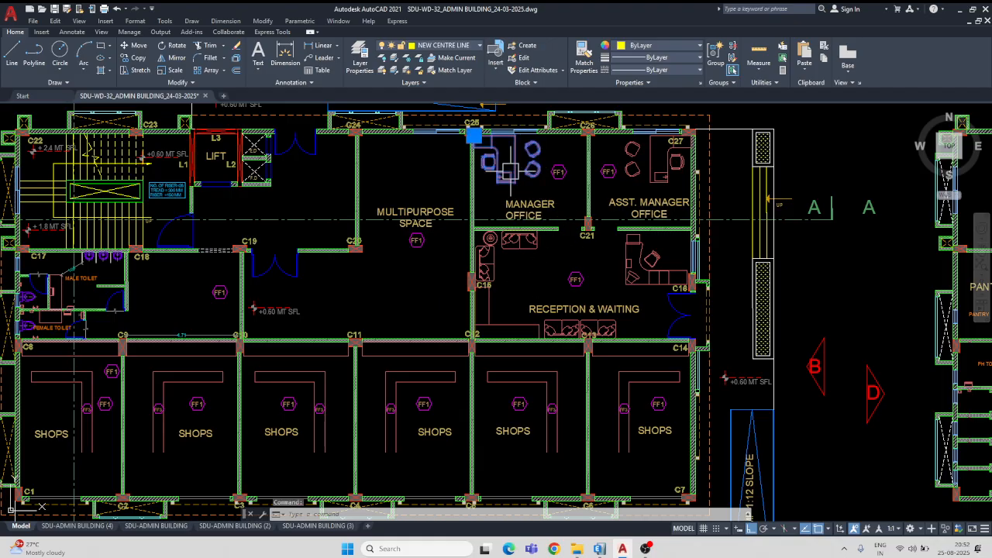
right_click(512, 177)
left_click(537, 288)
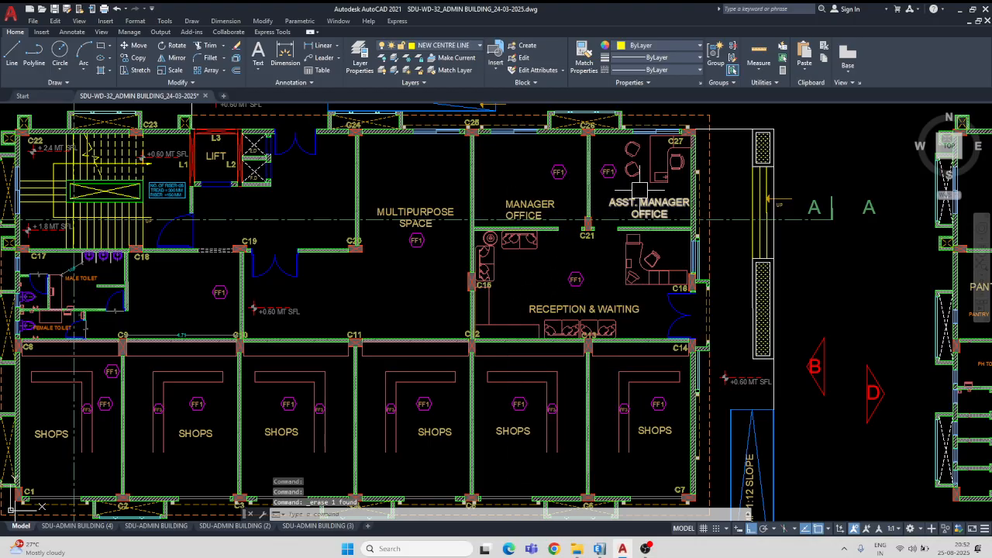
left_click(631, 151)
right_click(630, 148)
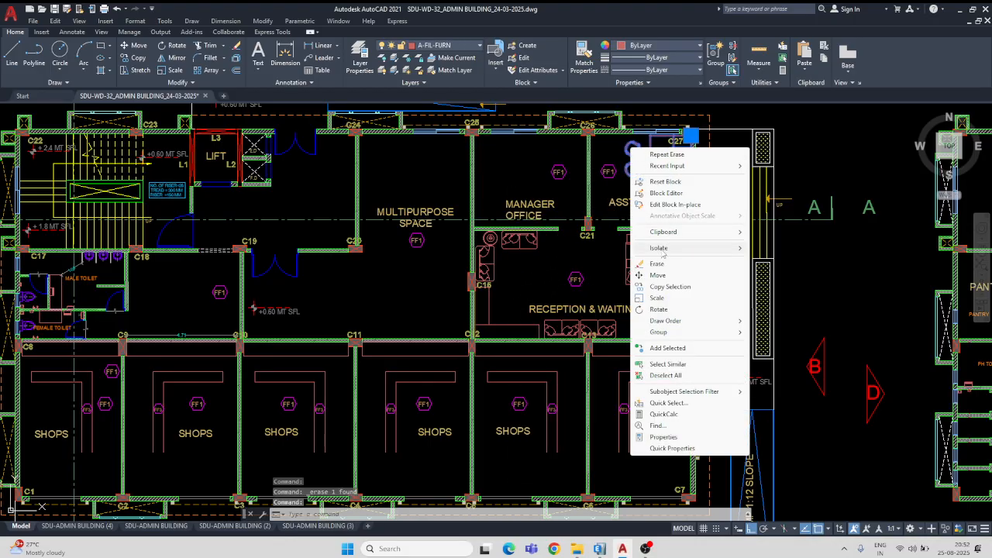
left_click(656, 266)
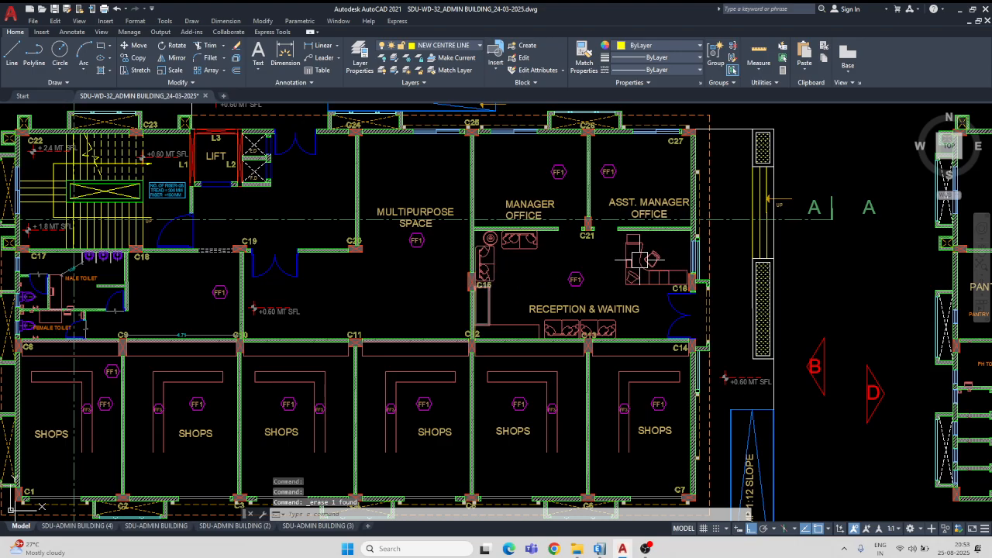
- Erase the corner desk and chair block from the ground floor Reception & Waiting area
scroll(649, 271, "up", 2)
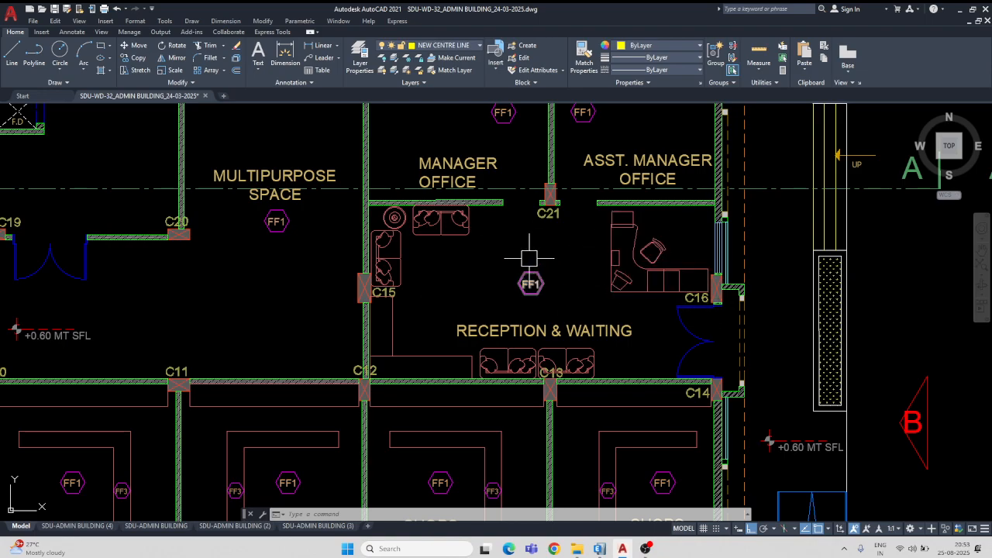
left_click(631, 254)
right_click(631, 252)
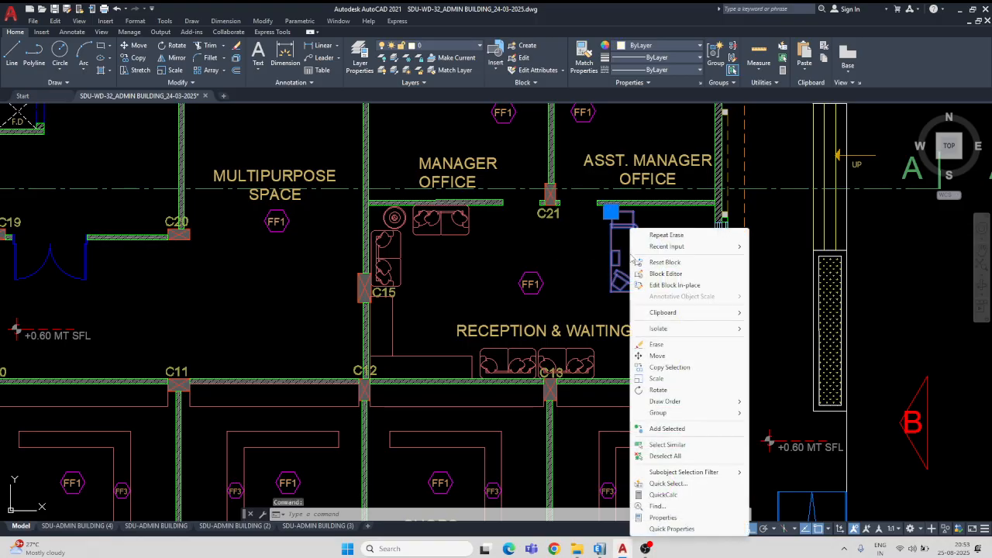
left_click(656, 344)
- Review the first floor plan's layout of rooms, walls and columns
scroll(570, 310, "down", 6)
middle_click_drag(689, 281, 658, 279)
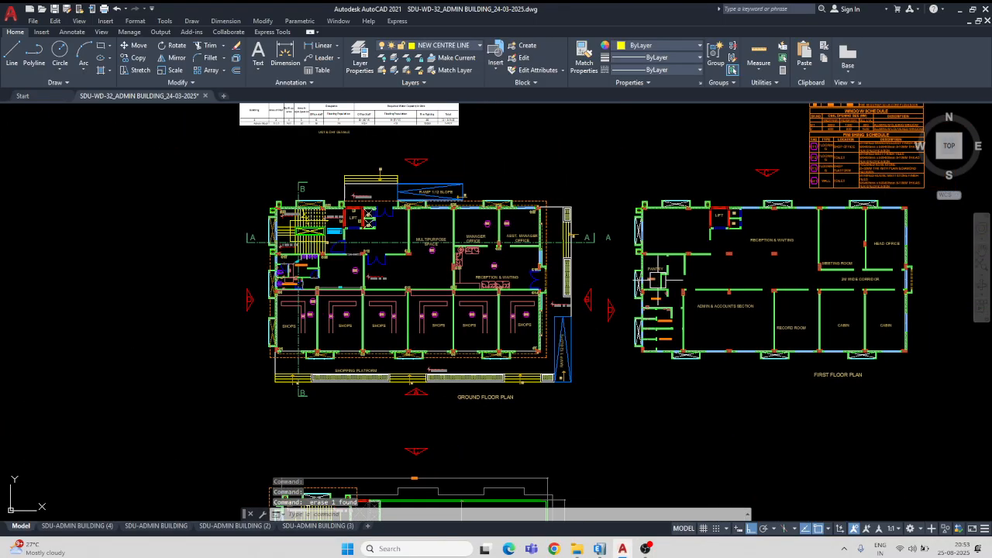
middle_click_drag(743, 292, 527, 295)
scroll(564, 279, "up", 5)
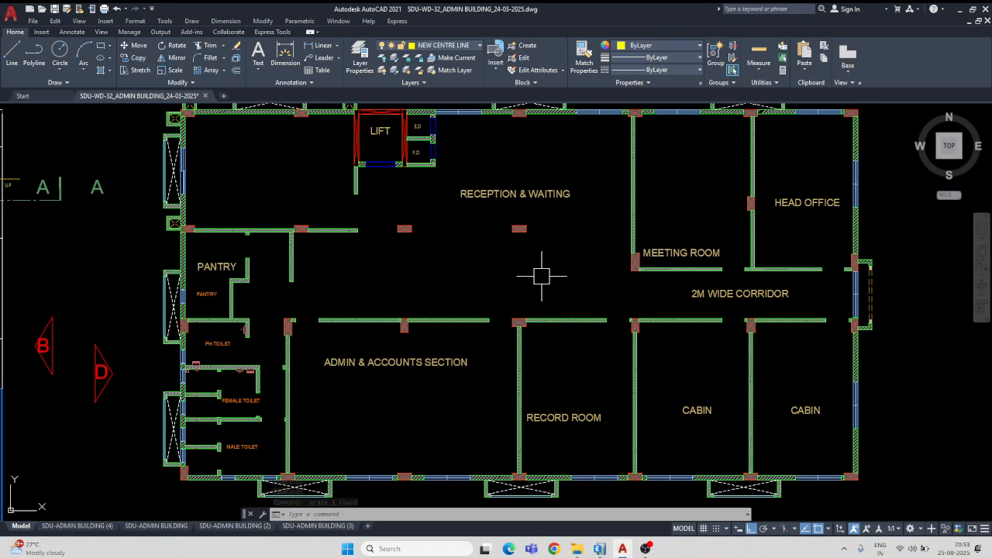
middle_click_drag(542, 276, 523, 284)
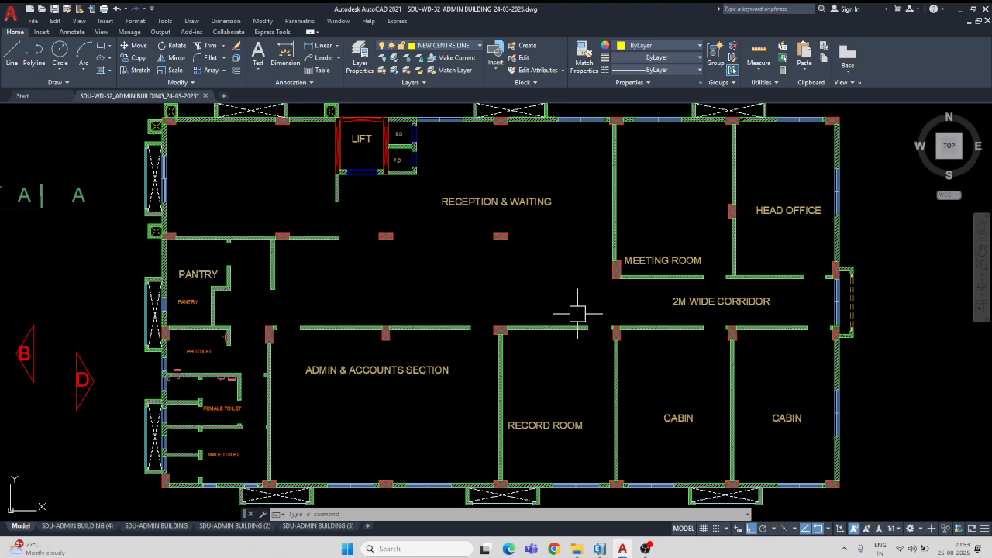
- Locate the separate wall centre-line plan beyond the main group of drawings in model space
scroll(489, 289, "down", 3)
scroll(534, 276, "down", 3)
middle_click_drag(867, 331, 531, 329)
scroll(659, 336, "down", 4)
middle_click_drag(694, 403, 694, 275)
scroll(608, 274, "down", 6)
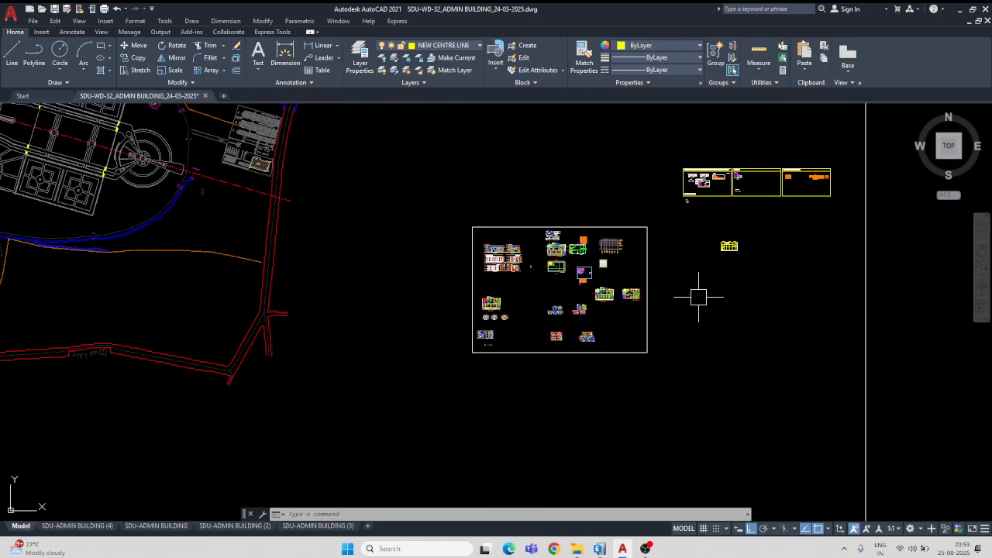
scroll(573, 232, "up", 10)
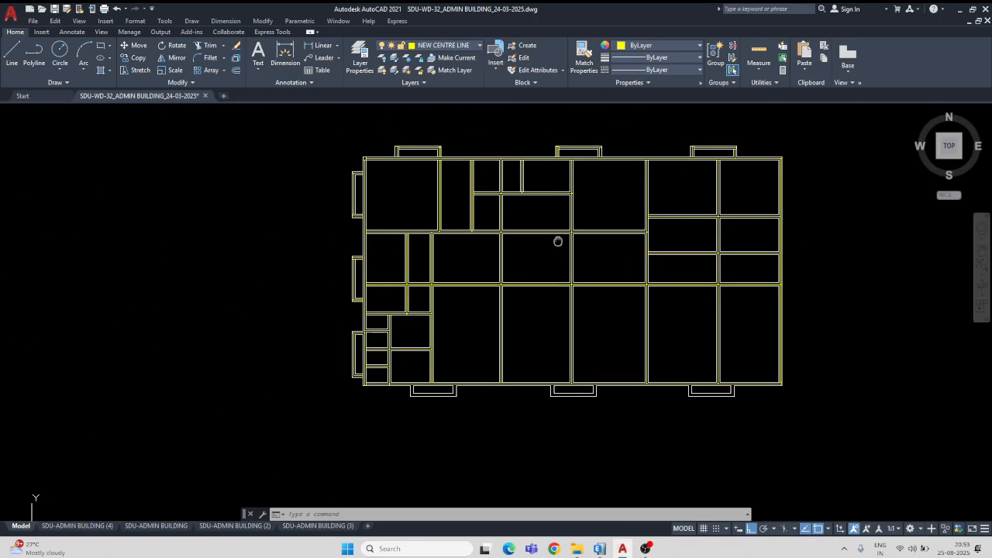
- Examine the centre-line plan closely, checking how the yellow centre lines run between the wall lines and meet at junctions
scroll(445, 153, "up", 4)
middle_click_drag(414, 177, 410, 257)
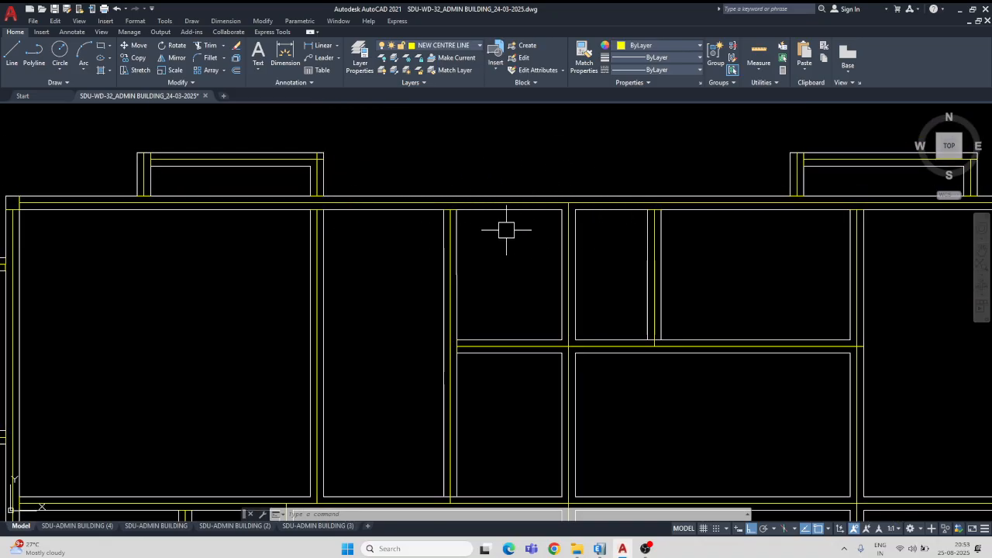
scroll(512, 250, "down", 2)
scroll(489, 177, "down", 2)
scroll(476, 243, "up", 1)
middle_click_drag(558, 313, 522, 256)
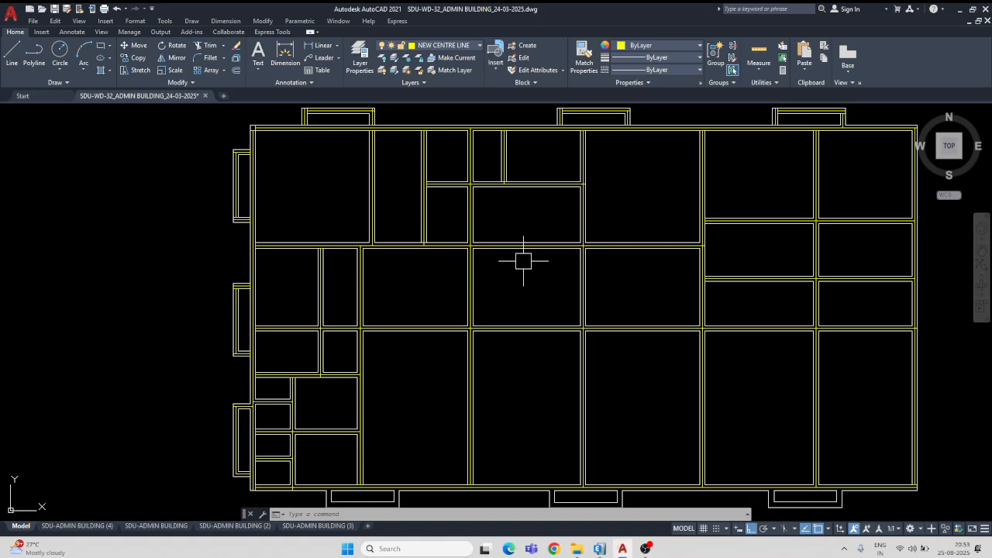
scroll(361, 132, "up", 4)
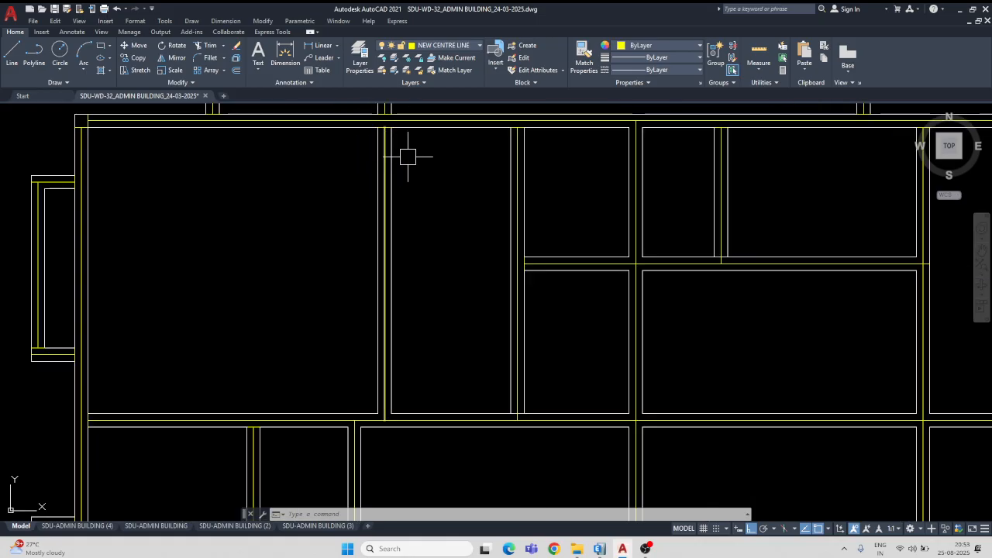
scroll(516, 152, "up", 2)
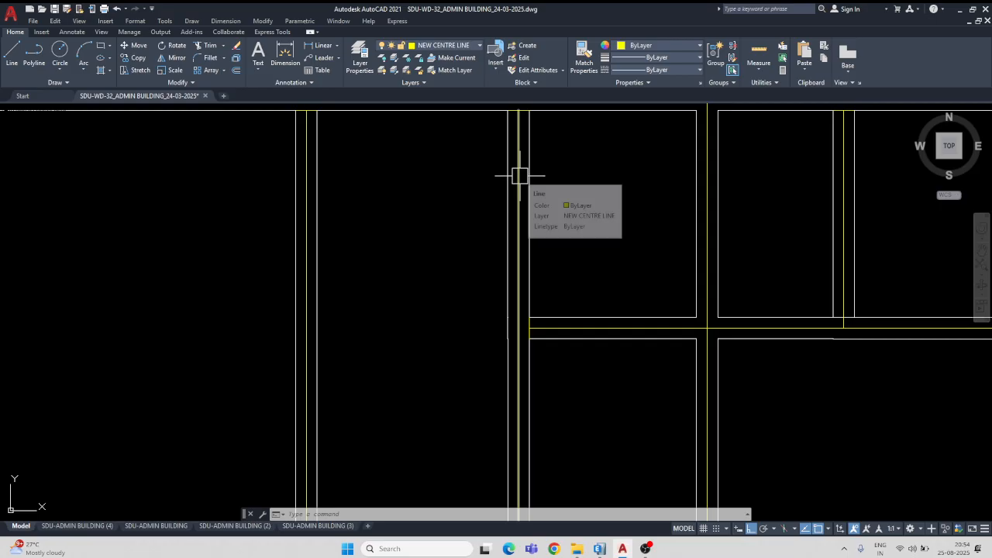
scroll(518, 185, "down", 2)
scroll(543, 306, "down", 2)
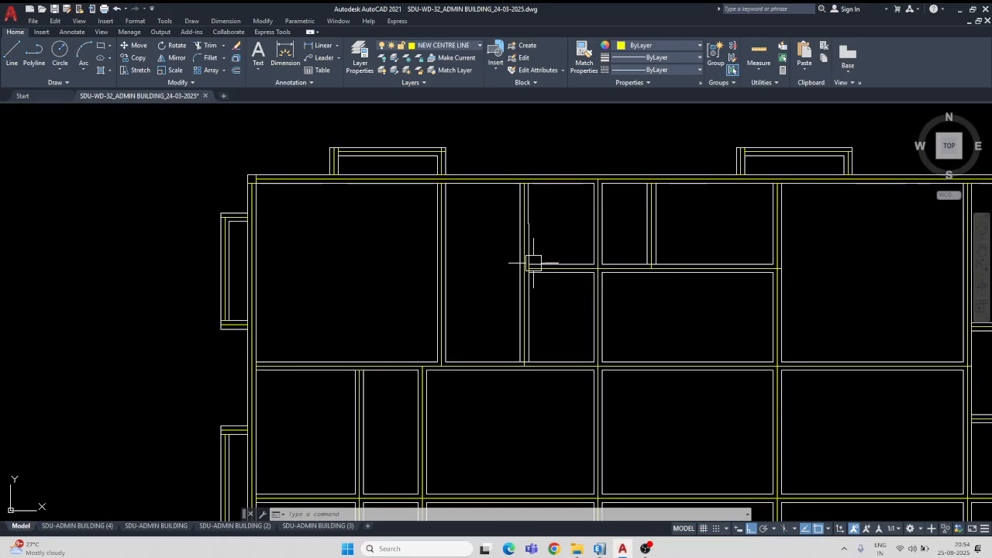
middle_click_drag(572, 336, 509, 272)
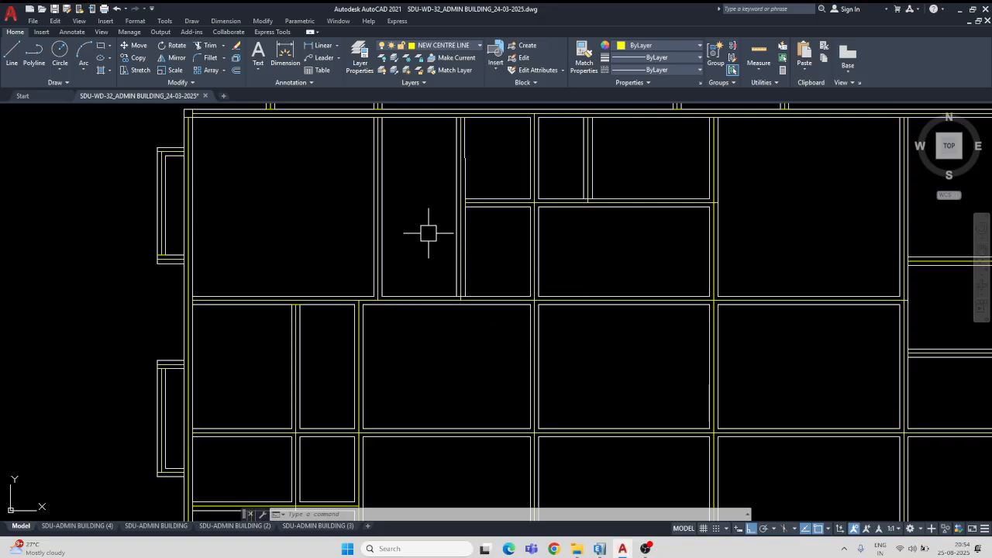
- Close the SDU-WD-32_ADMIN BUILDING_24-03-2025 drawing and switch to the admin building model in ETABS
left_click(205, 96)
left_click(519, 301)
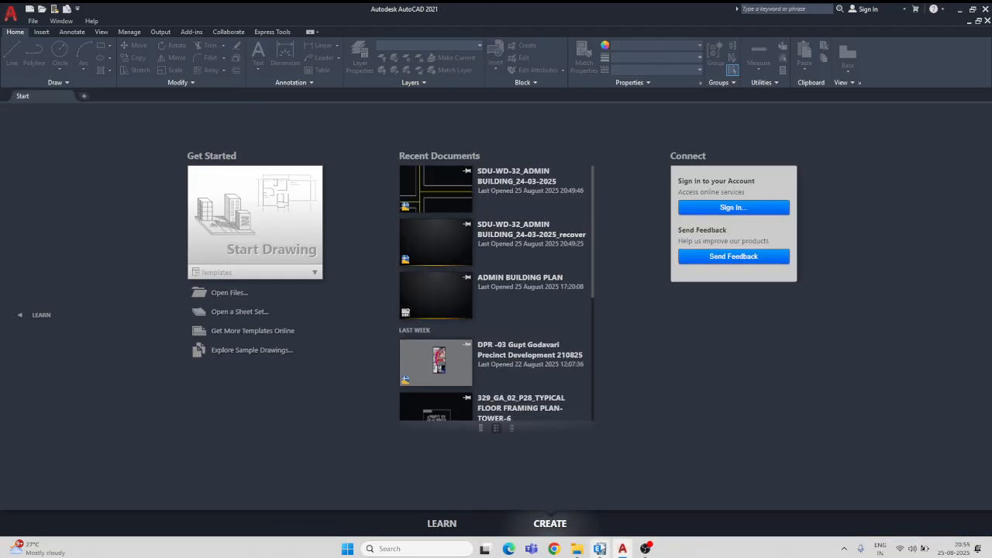
left_click(599, 548)
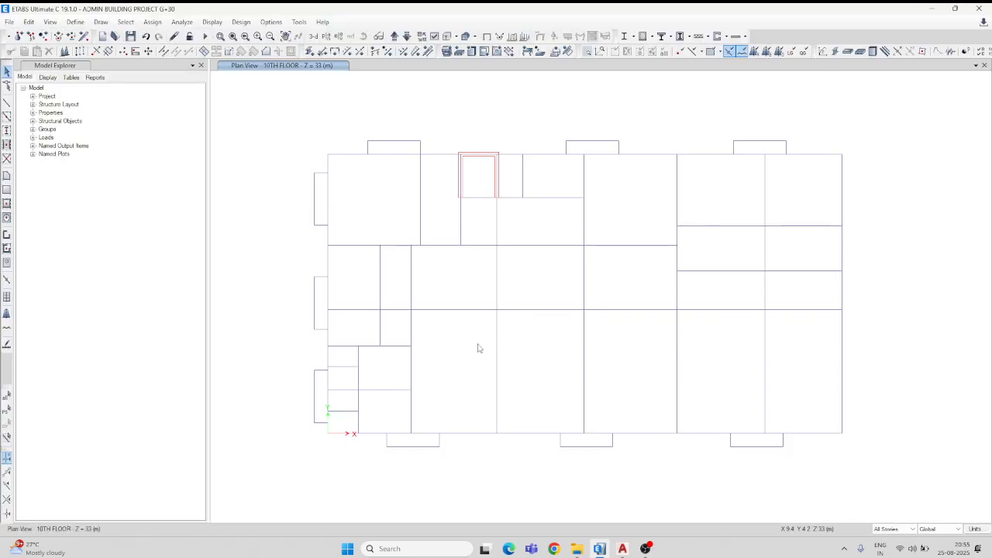
- Examine the 10th floor plan view, checking the imported line layout and the area around the lift
scroll(469, 168, "up", 3)
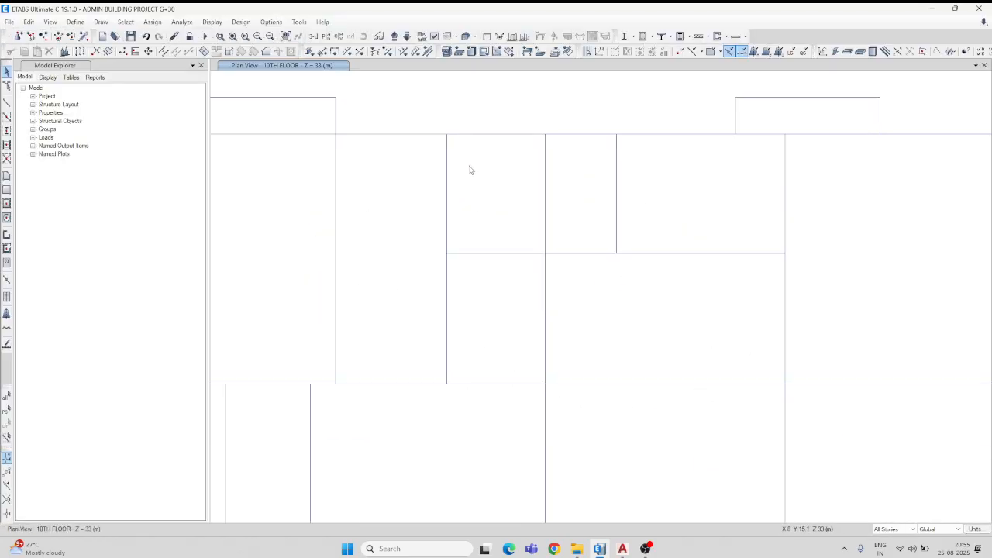
scroll(470, 164, "down", 5)
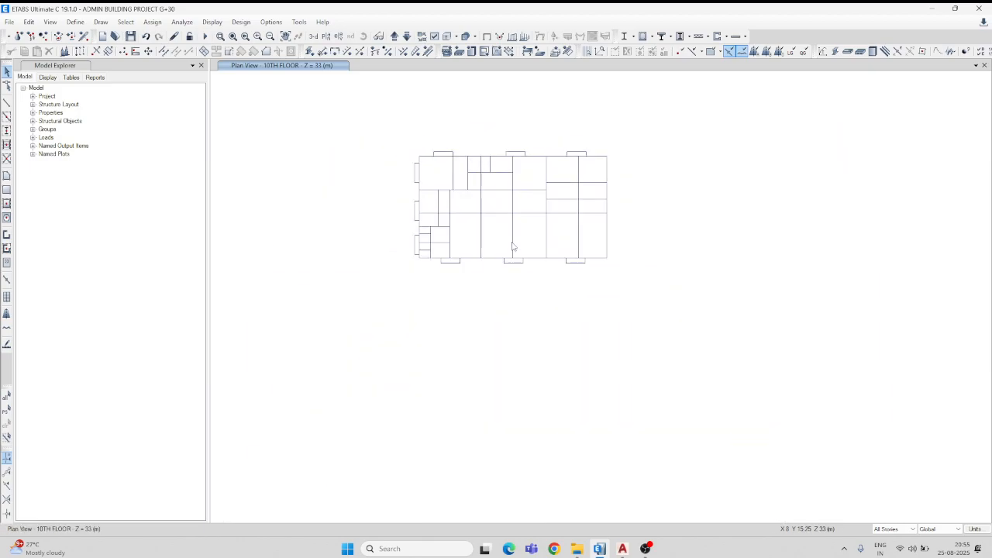
scroll(488, 185, "up", 4)
scroll(521, 212, "down", 5)
middle_click_drag(509, 265, 515, 251)
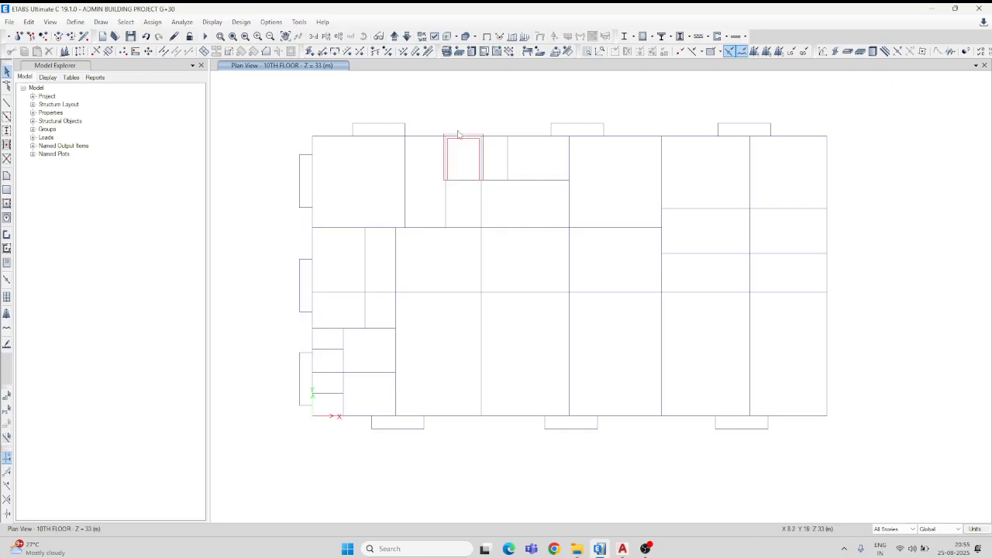
- Delete the two side walls and the outer-edge wall of the lift shaft, together with their overlapping frame lines, across all stories
scroll(456, 137, "up", 3)
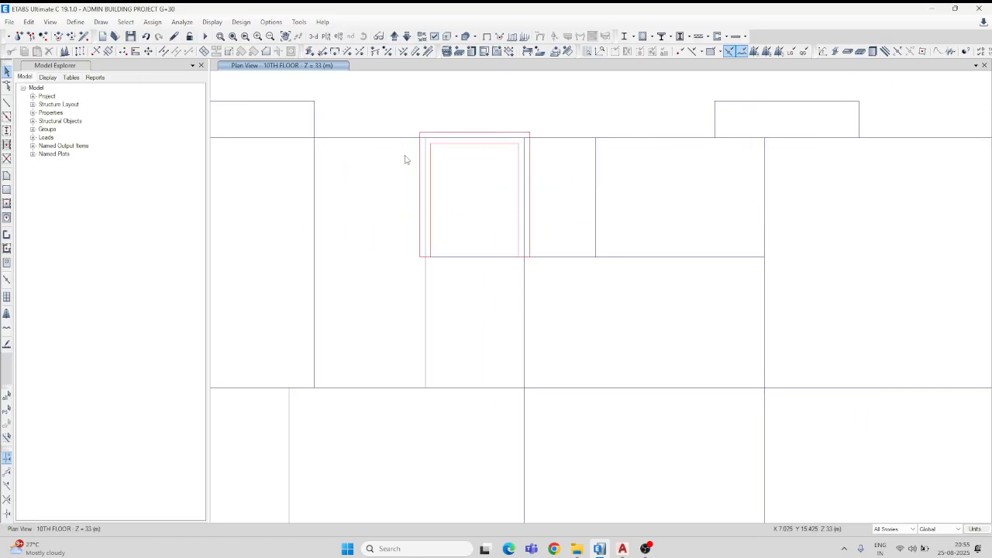
scroll(423, 178, "up", 3)
scroll(424, 179, "down", 3)
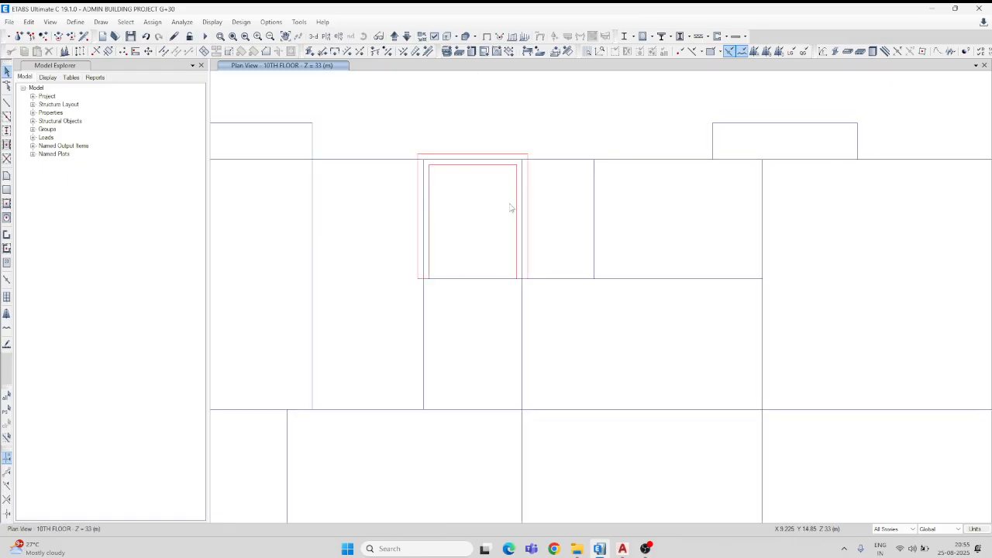
left_click(522, 248)
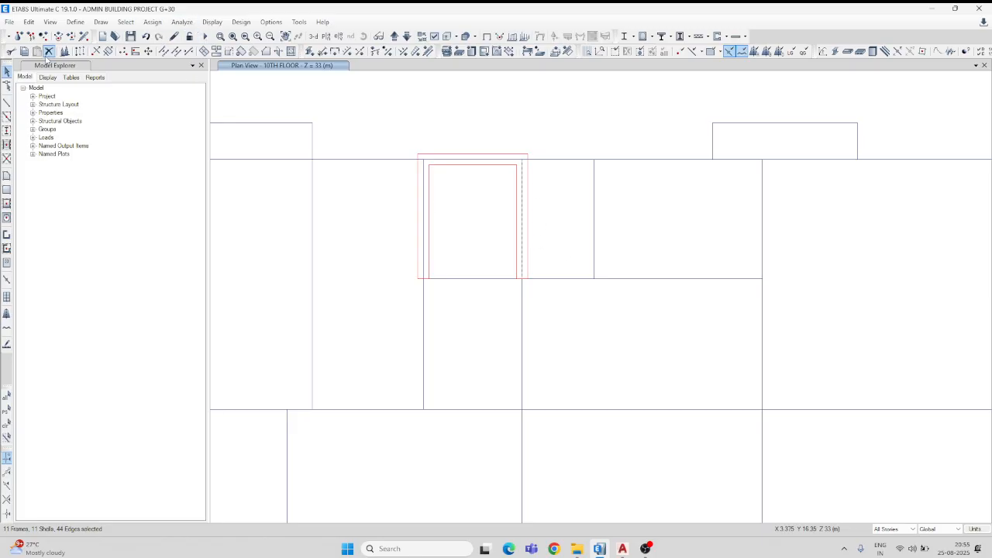
left_click(48, 51)
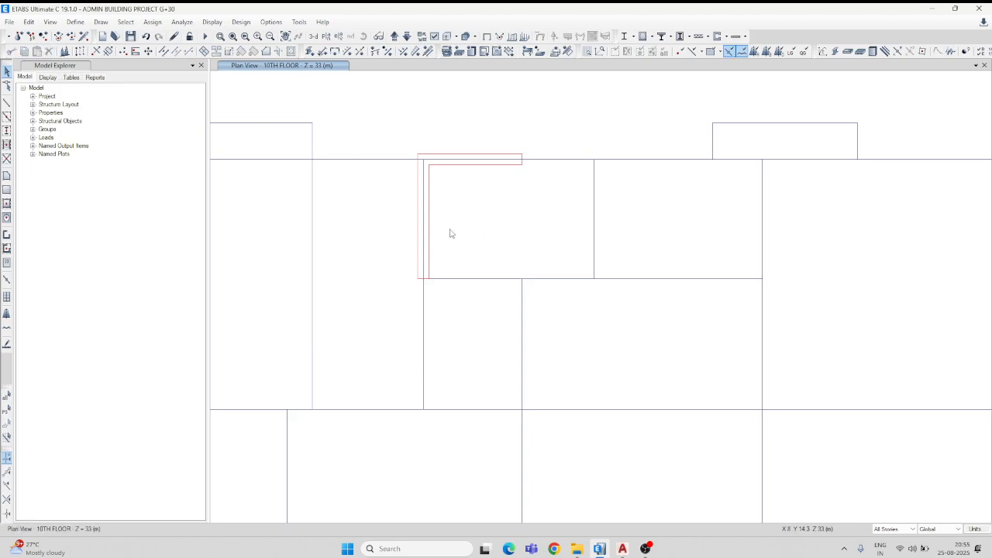
left_click_drag(442, 195, 389, 244)
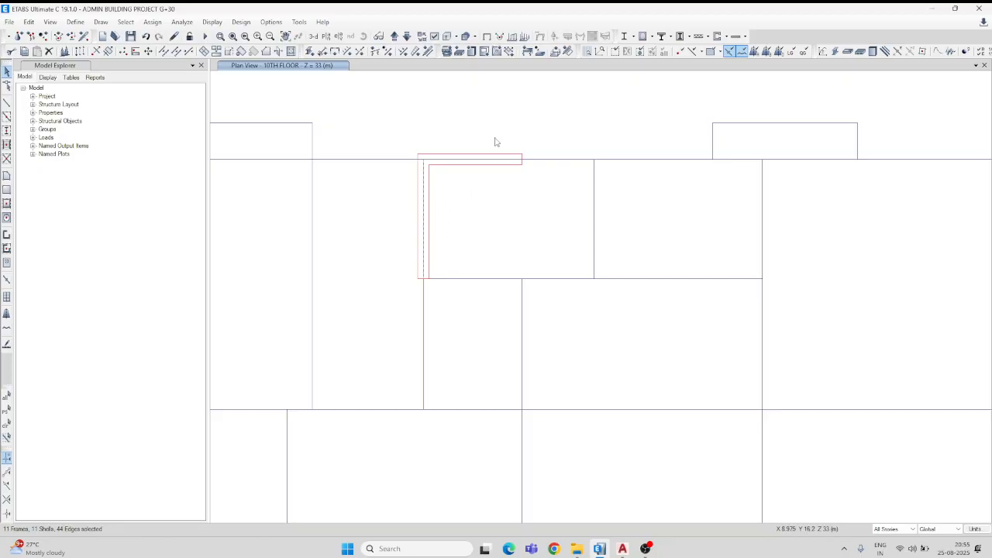
left_click(48, 51)
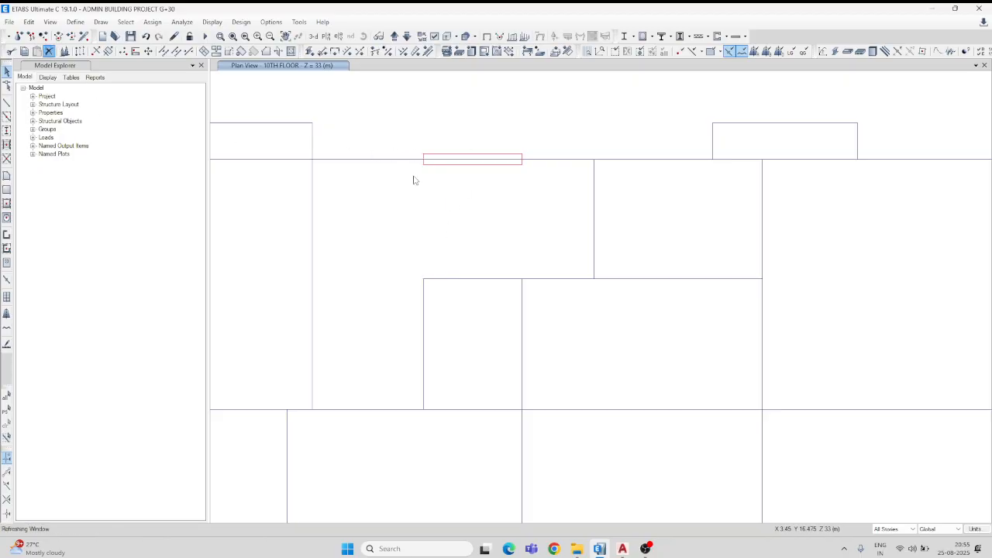
left_click(505, 158)
left_click(48, 51)
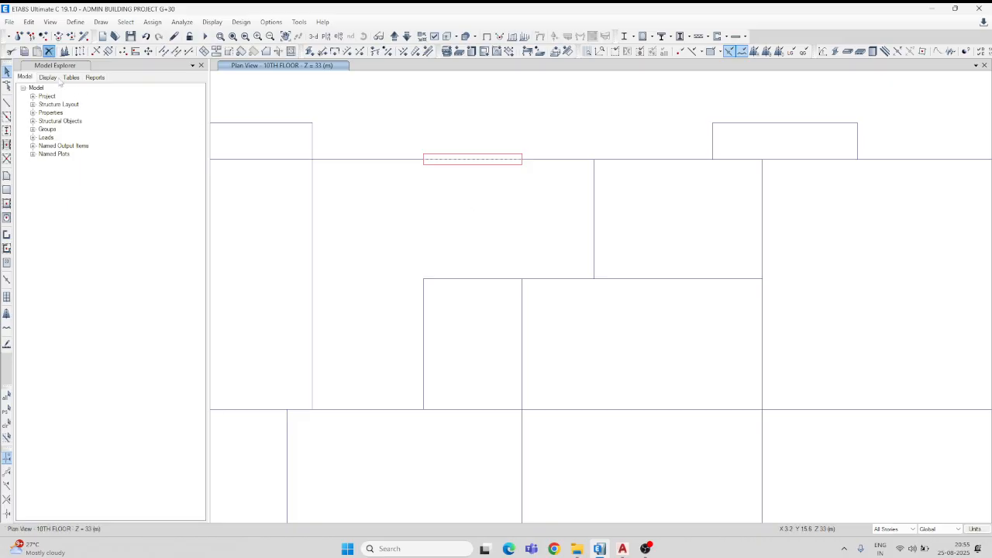
- Draw straight BEAM 300X500 frame lines with continuous moment releases along the three open sides of the lift shaft
left_click(7, 103)
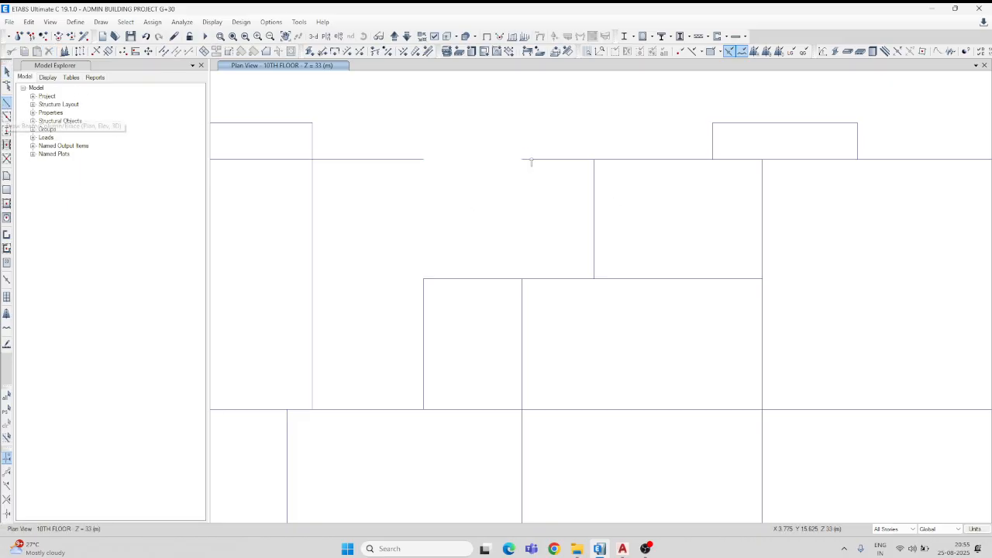
left_click(423, 278)
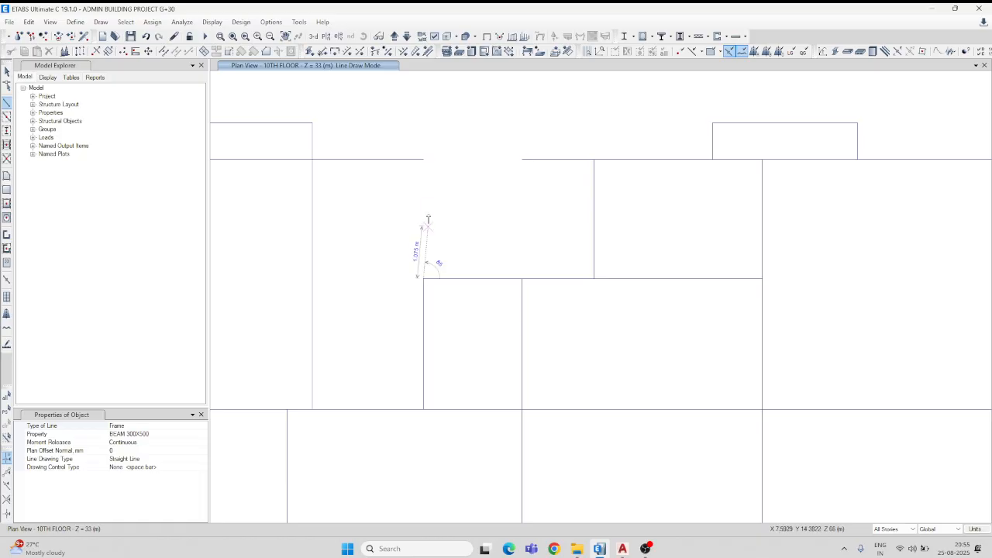
left_click(427, 162)
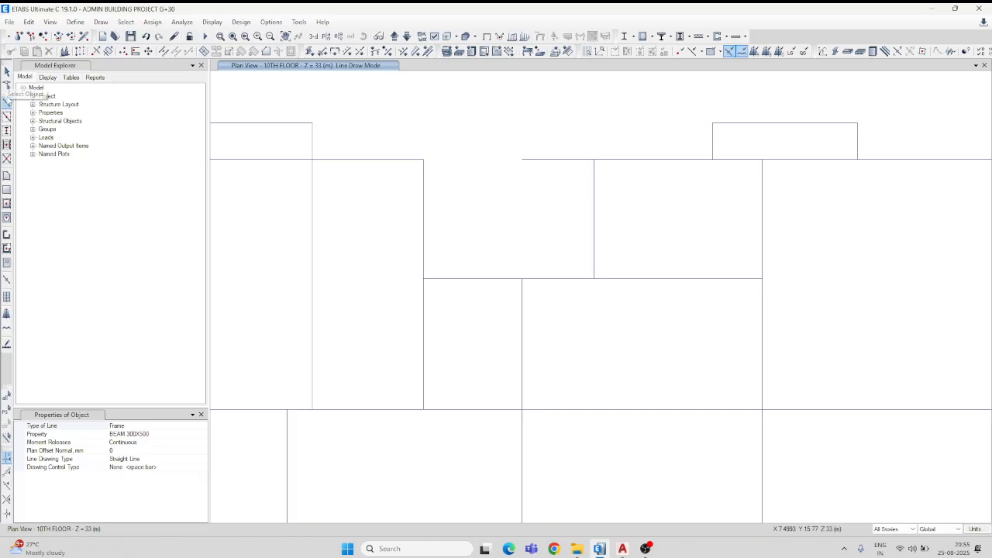
left_click(521, 159)
left_click(522, 278)
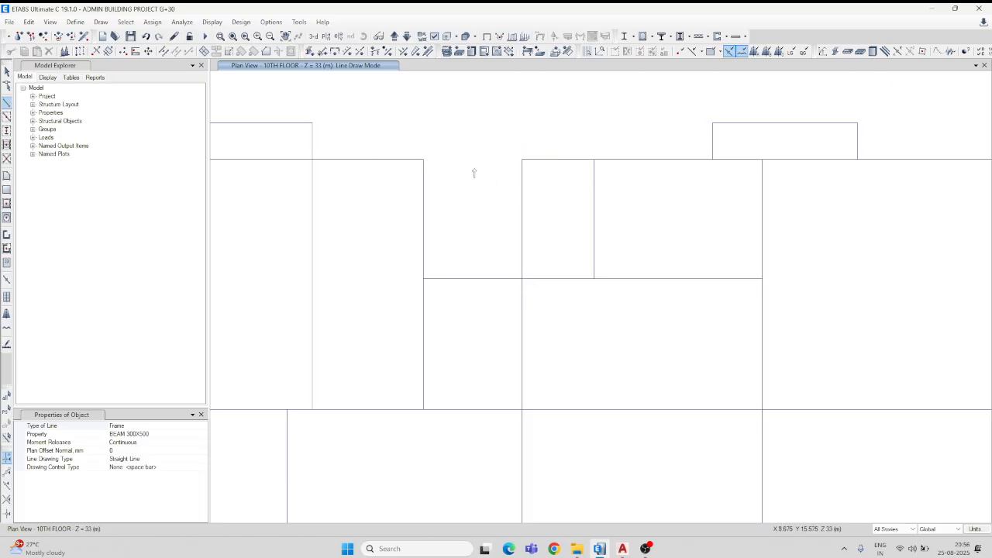
left_click(423, 160)
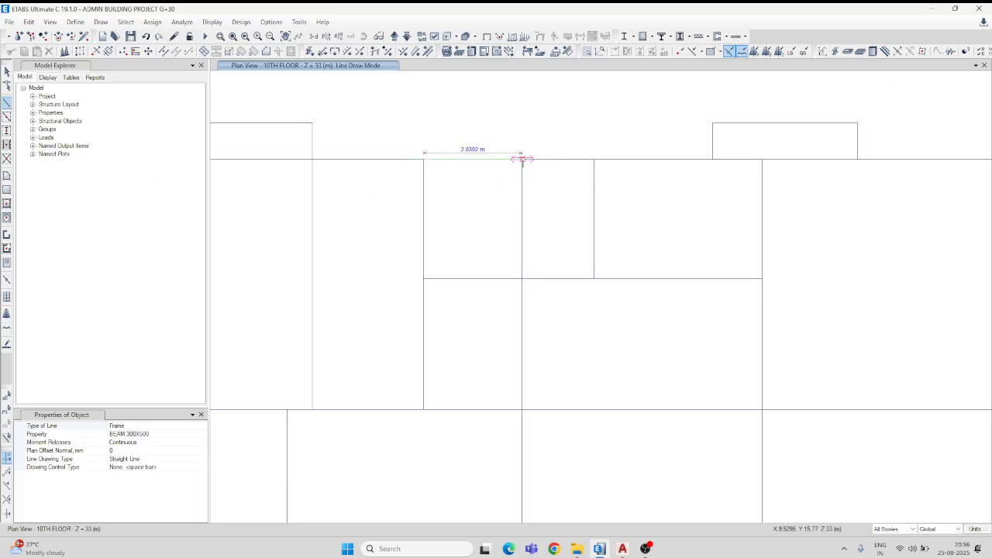
left_click(521, 160)
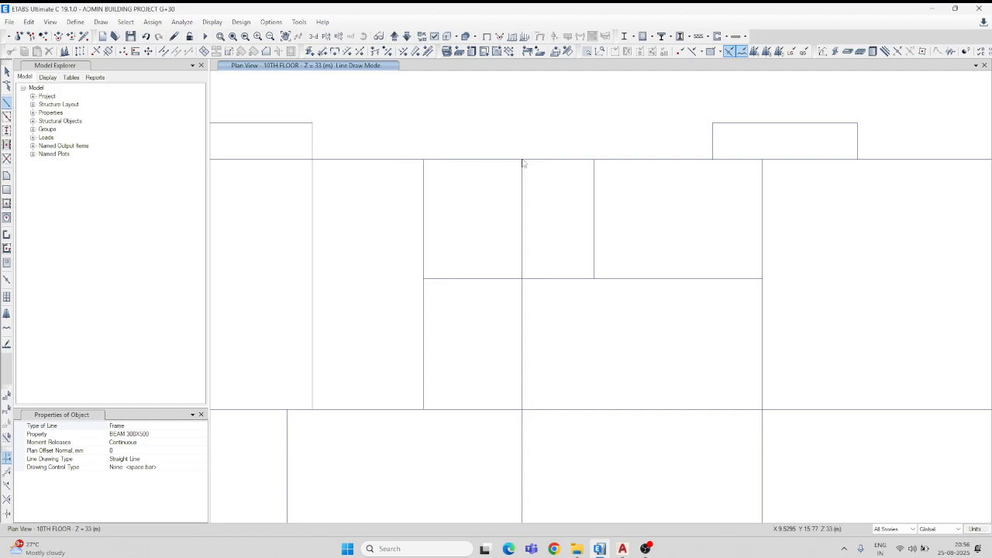
scroll(480, 205, "down", 5)
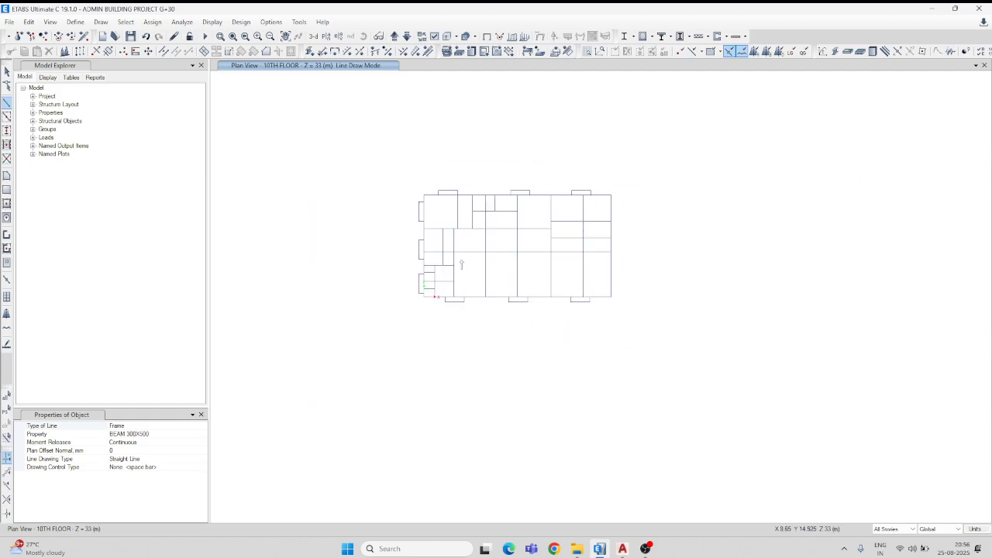
key("Escape")
scroll(485, 241, "up", 4)
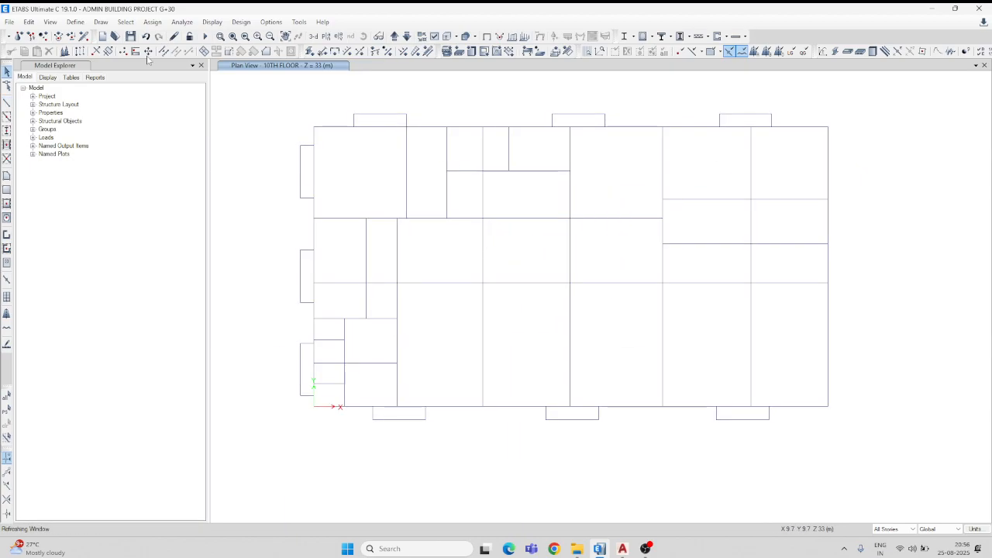
- Look for ADMIN BUILDING PLAN.dxf in the PROJECT folder through the DXF floor plan import, and cancel the import
left_click(9, 22)
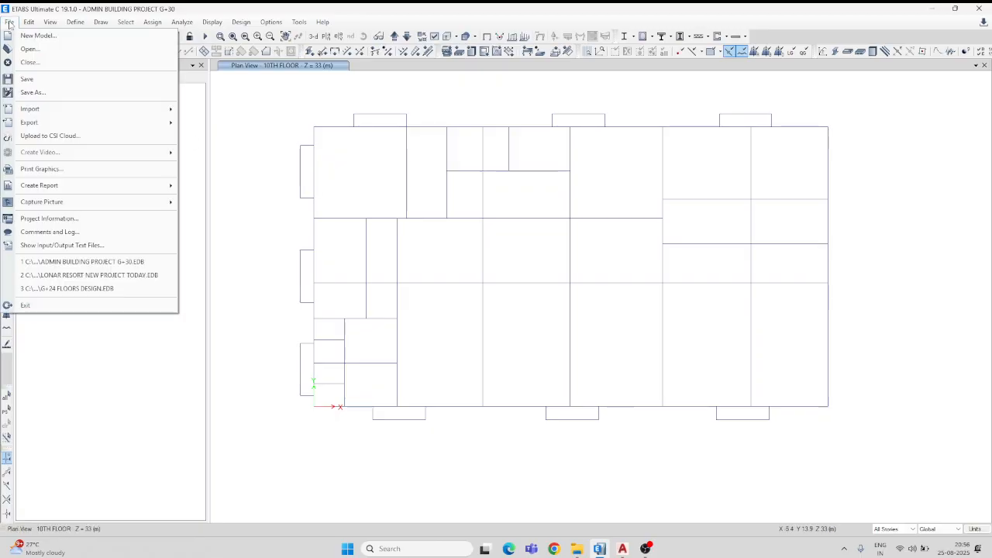
mouse_move(53, 113)
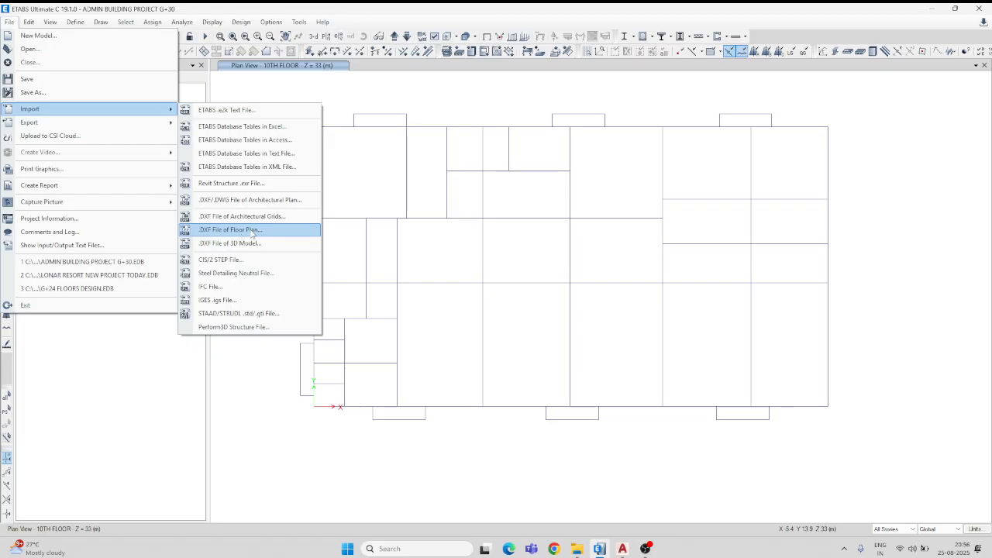
left_click(231, 230)
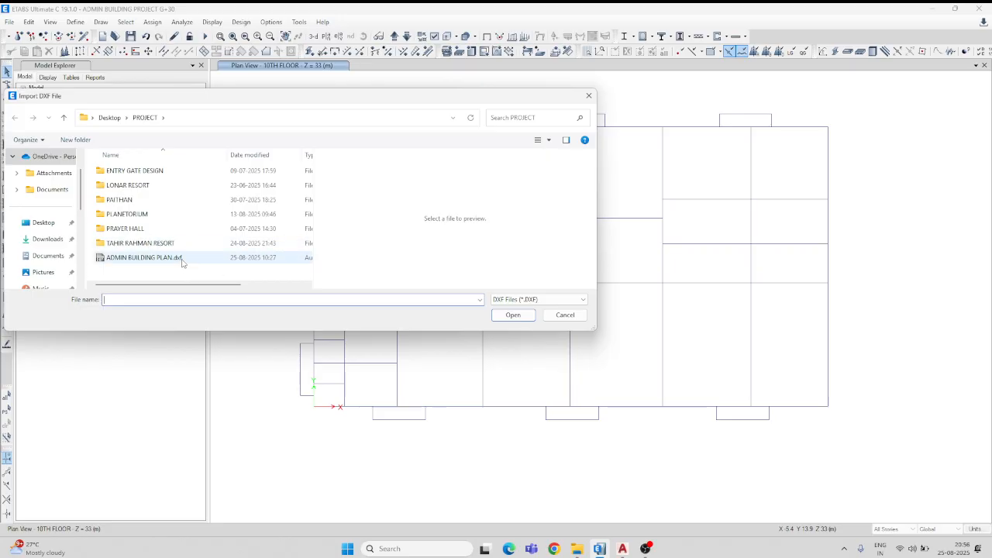
left_click(589, 96)
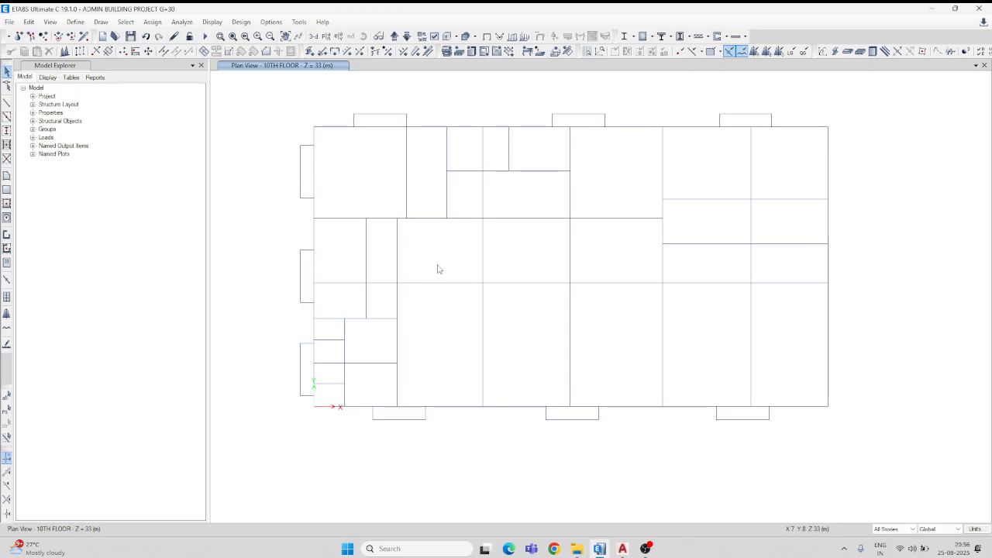
- Review the model's defined materials, checking the HYSD415, HYSD500 and M25 entries and the options available for them
left_click(32, 112)
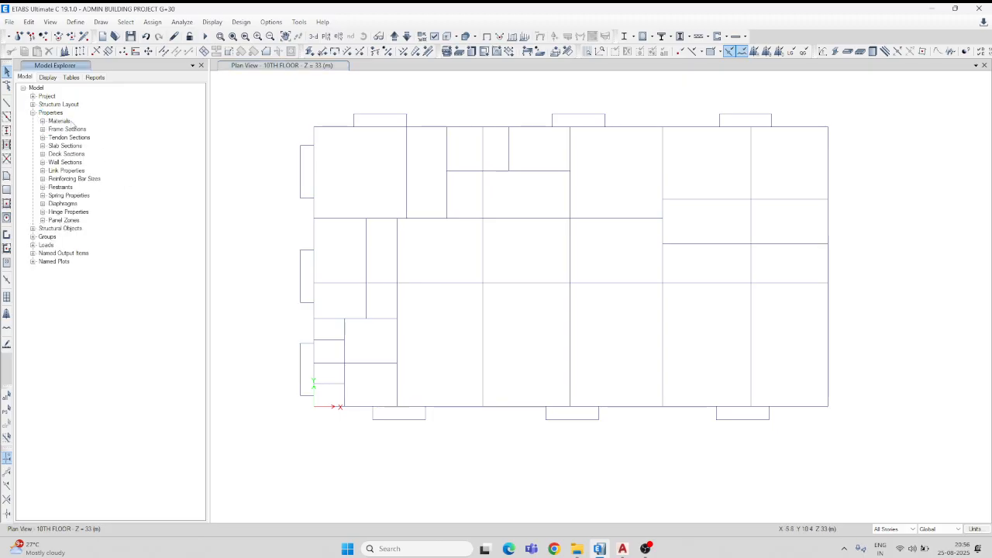
left_click(43, 121)
left_click(73, 163)
right_click(73, 166)
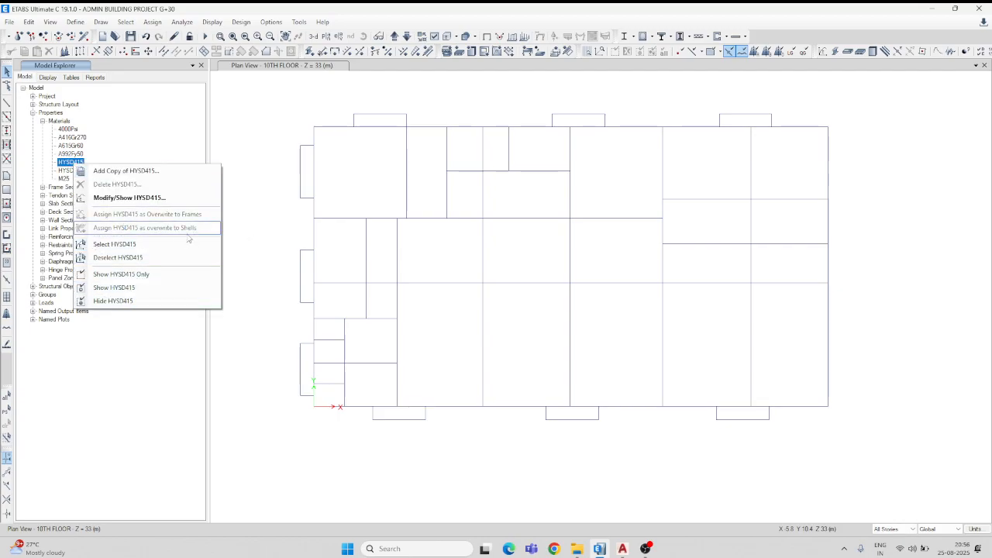
left_click(258, 169)
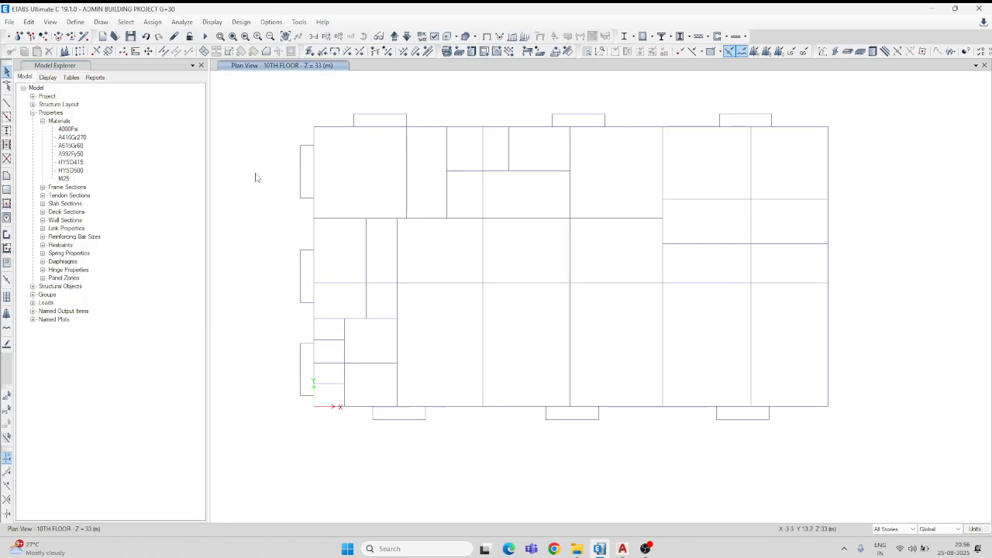
left_click(67, 179)
right_click(71, 179)
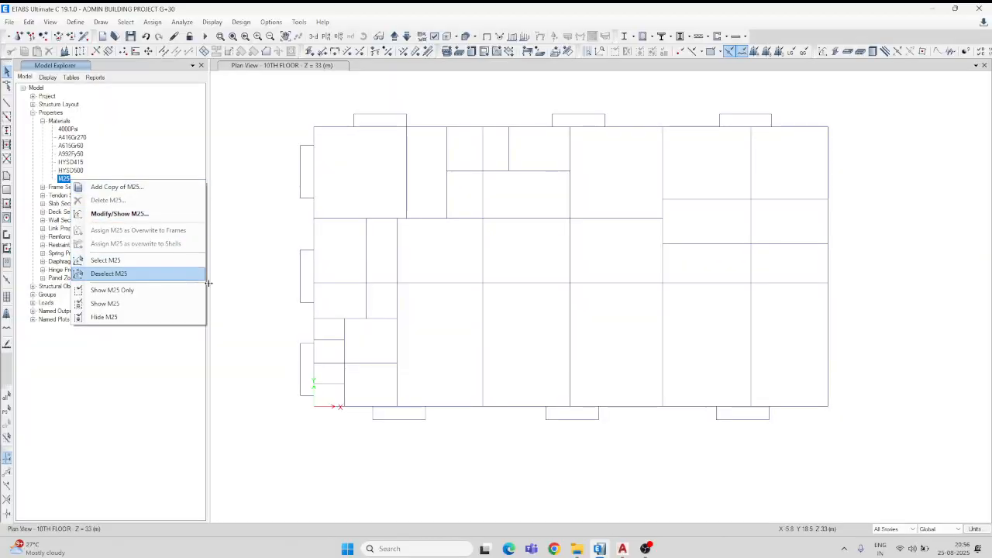
left_click(266, 260)
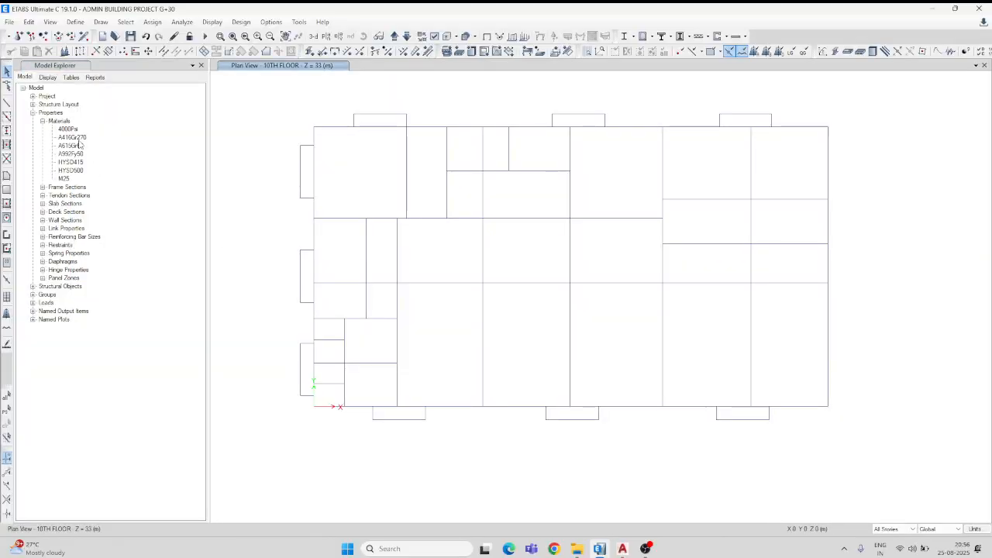
left_click(70, 170)
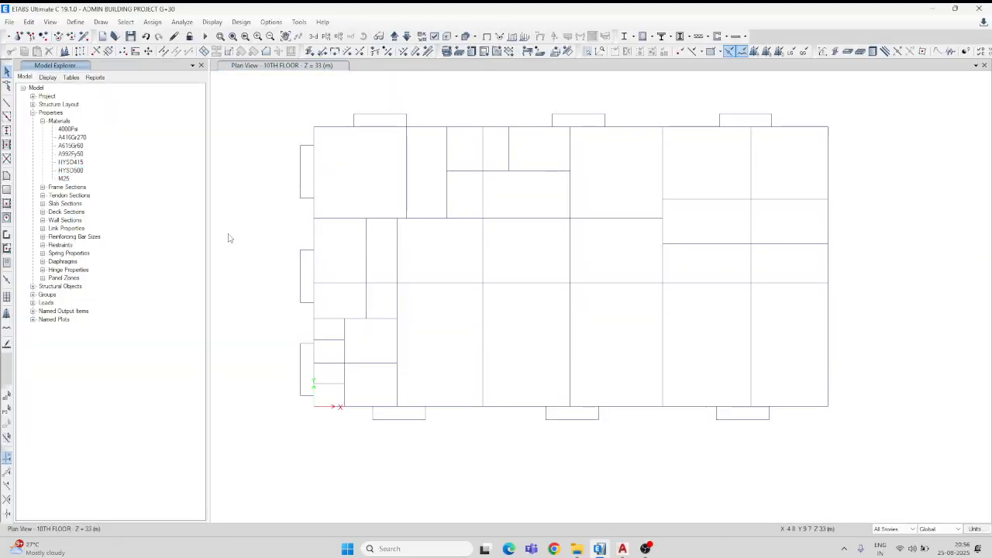
left_click(283, 250)
- Start adding a new material property and review the available regions, material types and standards
left_click(58, 122)
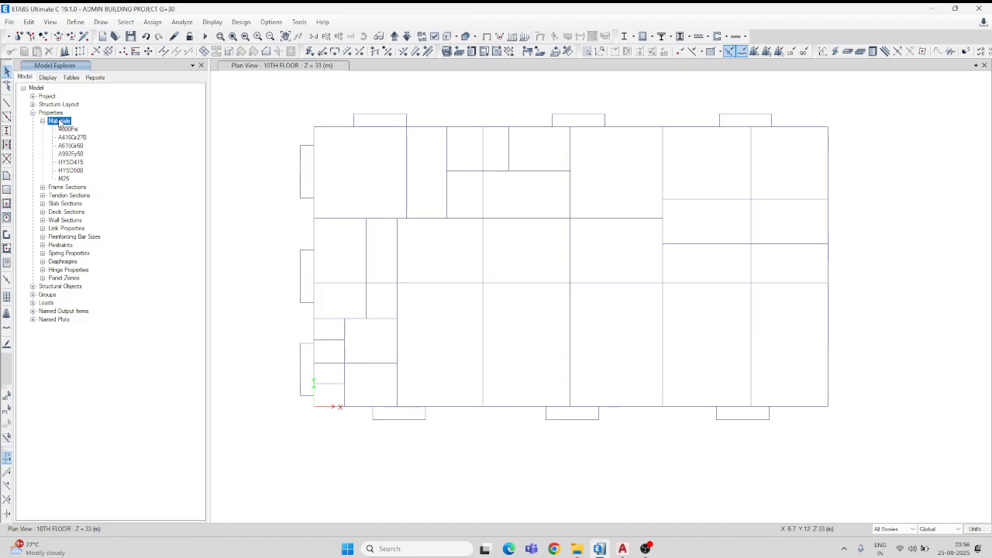
right_click(60, 123)
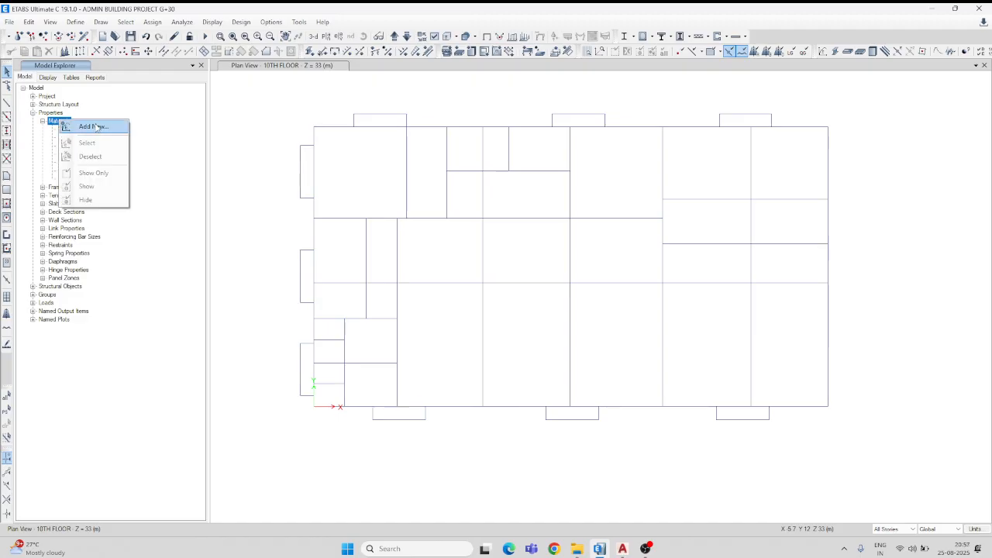
left_click(93, 126)
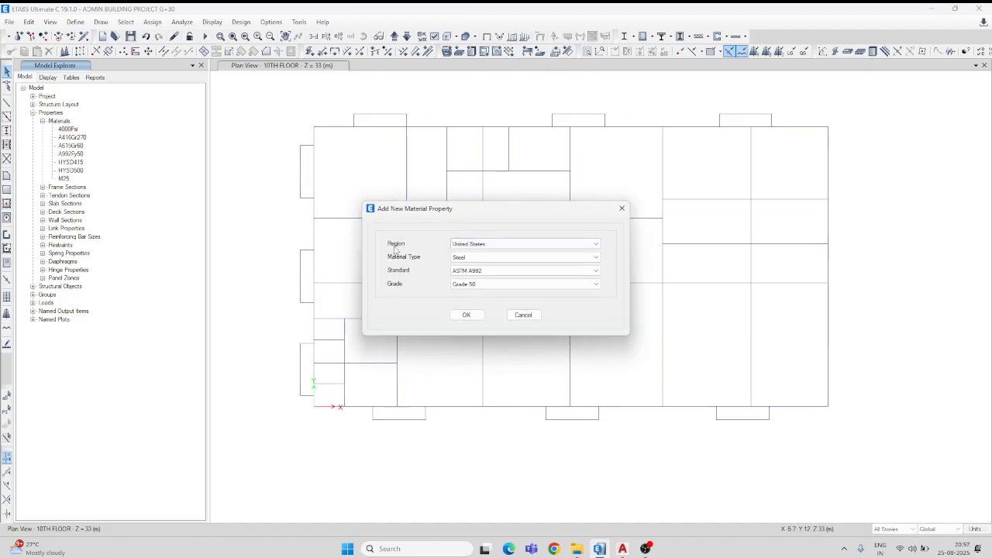
left_click(511, 246)
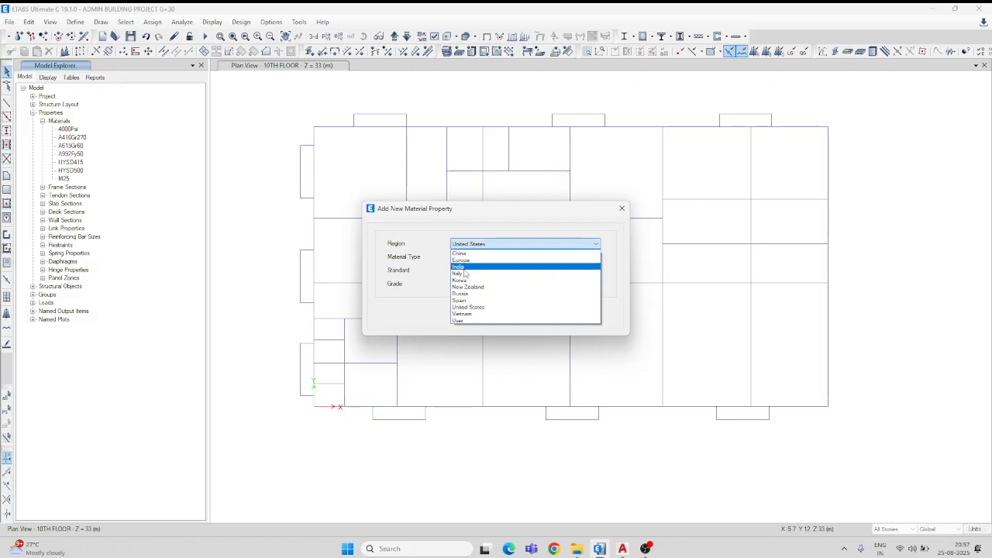
left_click(504, 217)
left_click(494, 261)
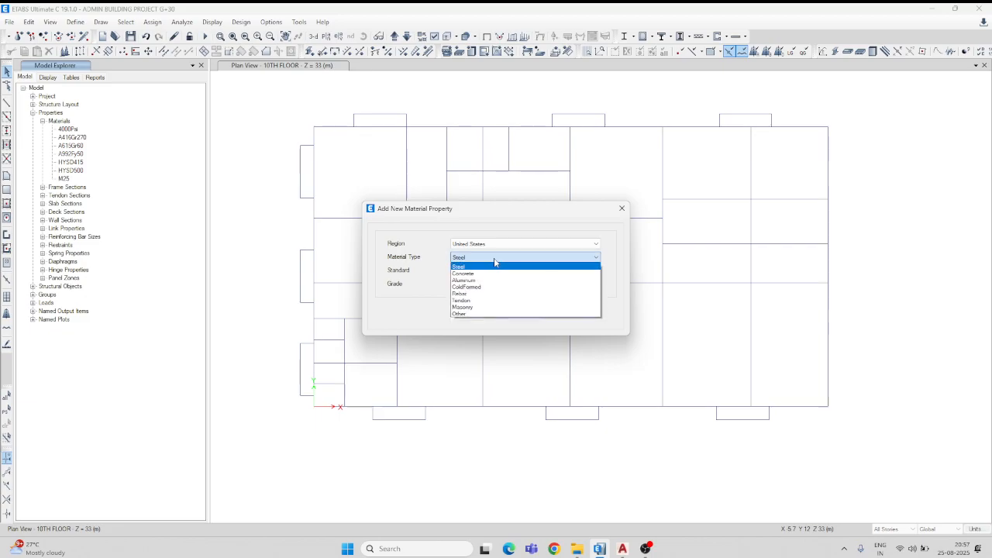
left_click(430, 292)
left_click(503, 270)
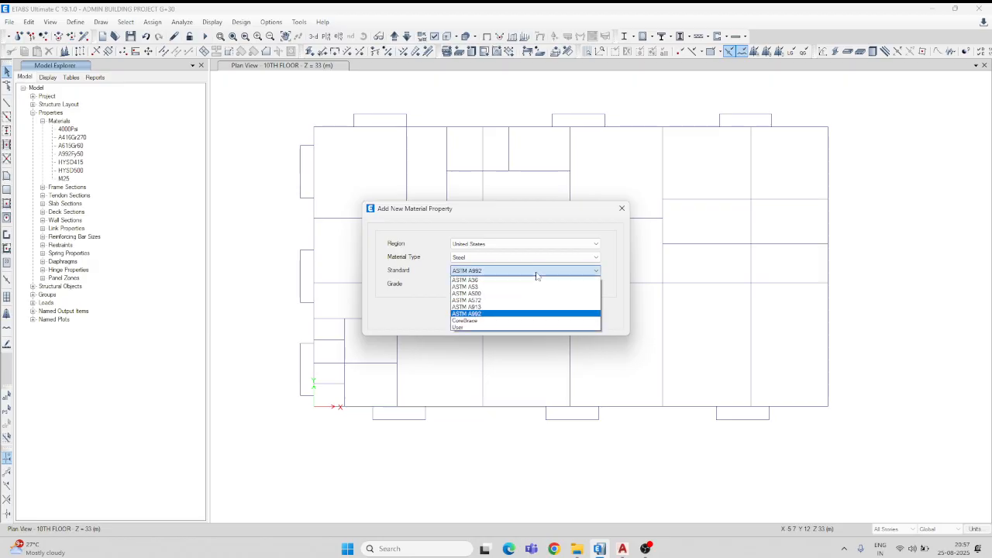
left_click(436, 288)
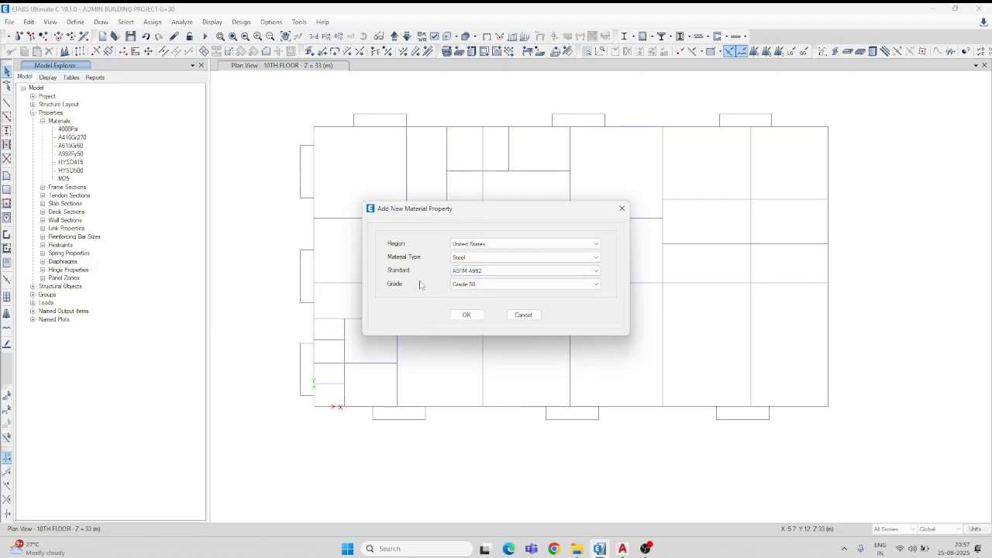
- Review the Indian-standard rebar grades offered for a new material property, and cancel without adding one
left_click(473, 244)
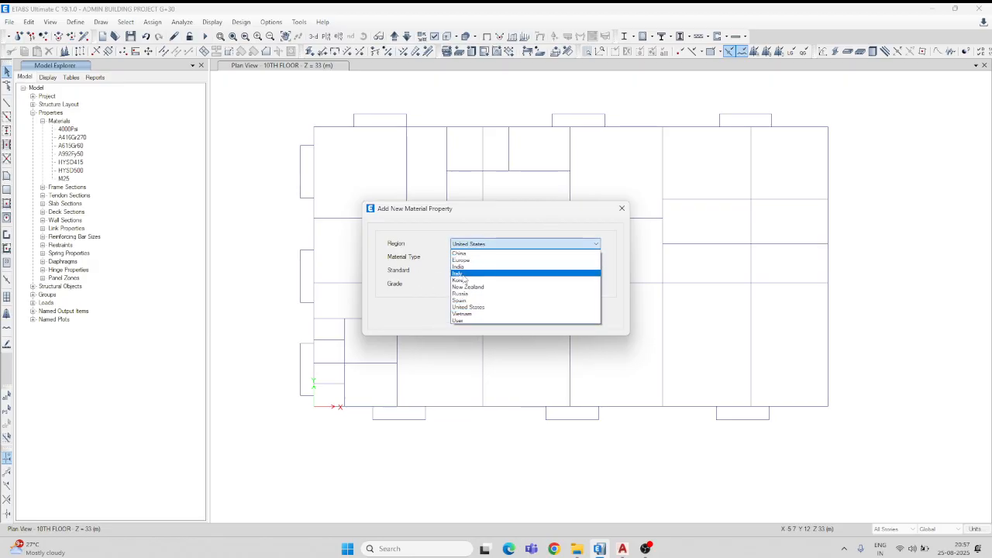
left_click(459, 267)
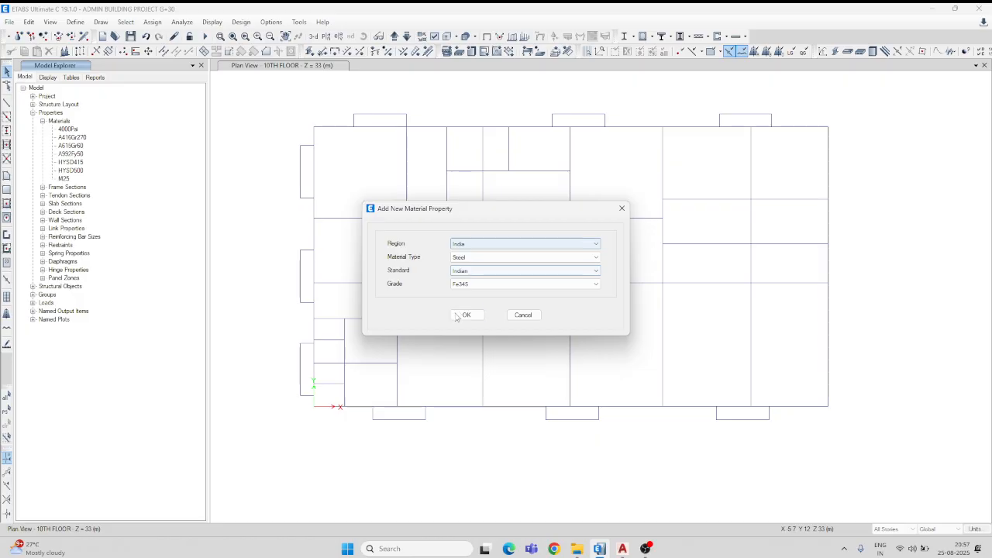
left_click(481, 257)
left_click(484, 293)
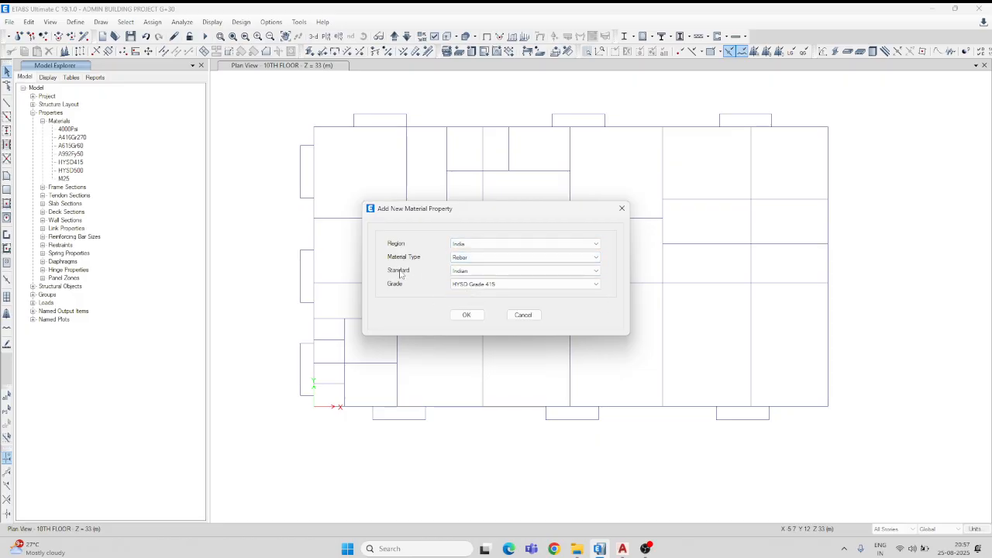
left_click(534, 284)
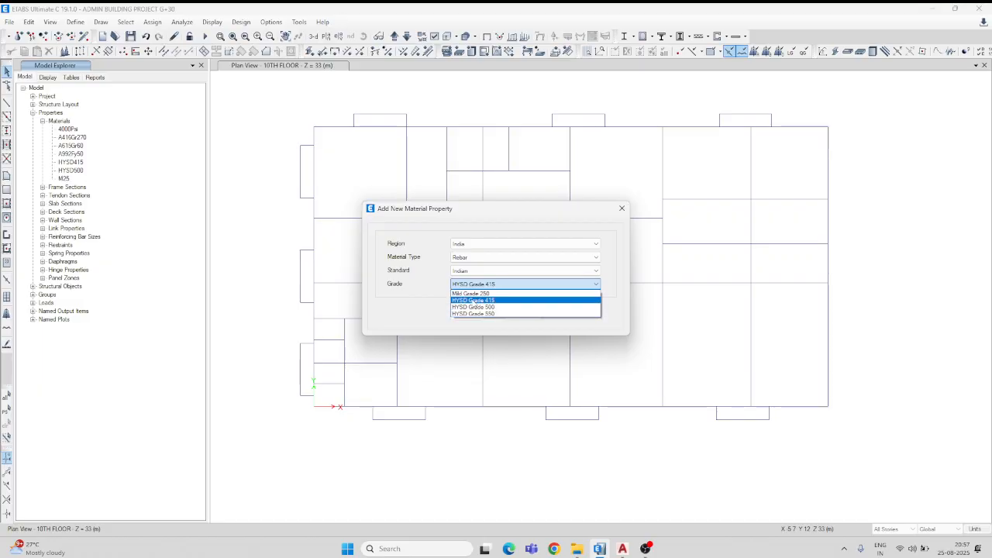
left_click(623, 210)
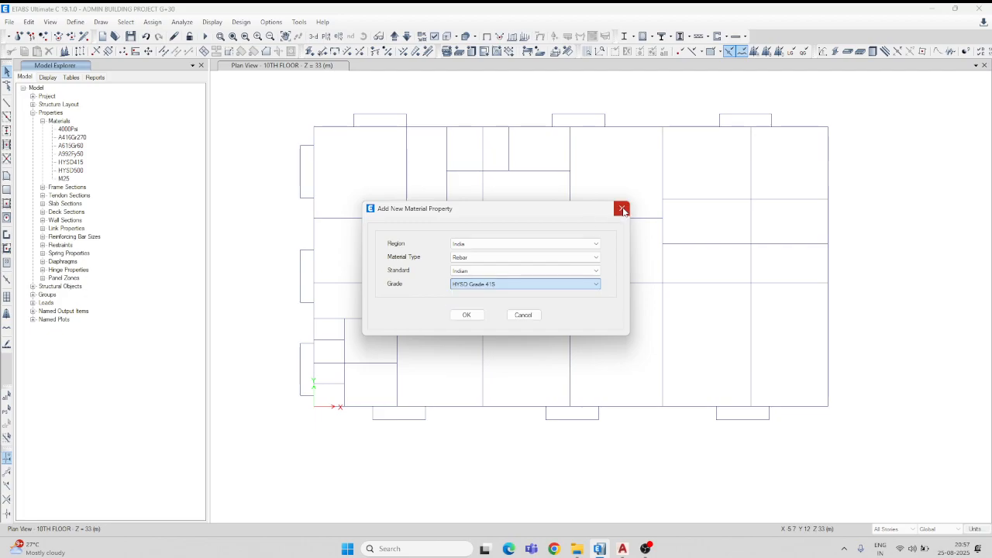
left_click(521, 316)
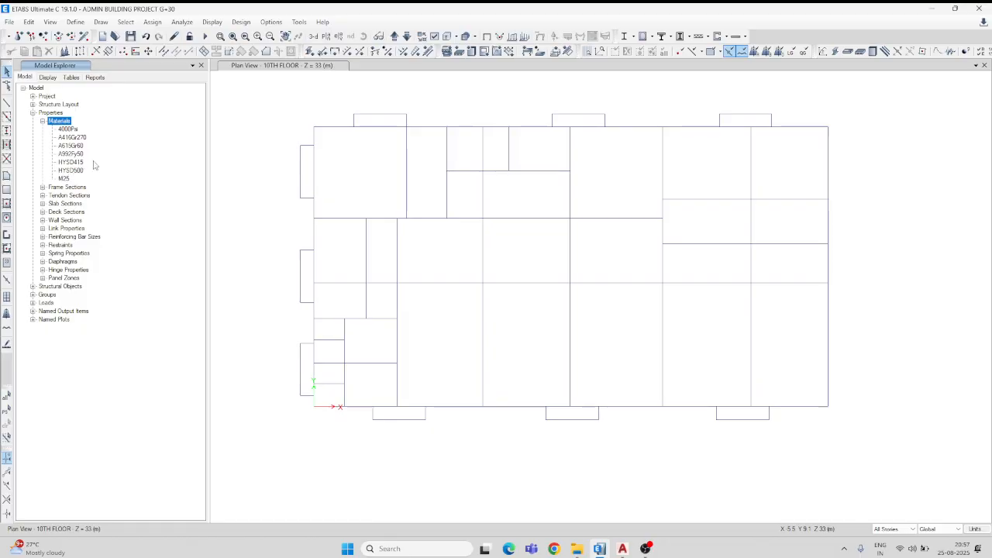
- Examine the property data of the existing M25 concrete material and close it
left_click(66, 179)
right_click(66, 179)
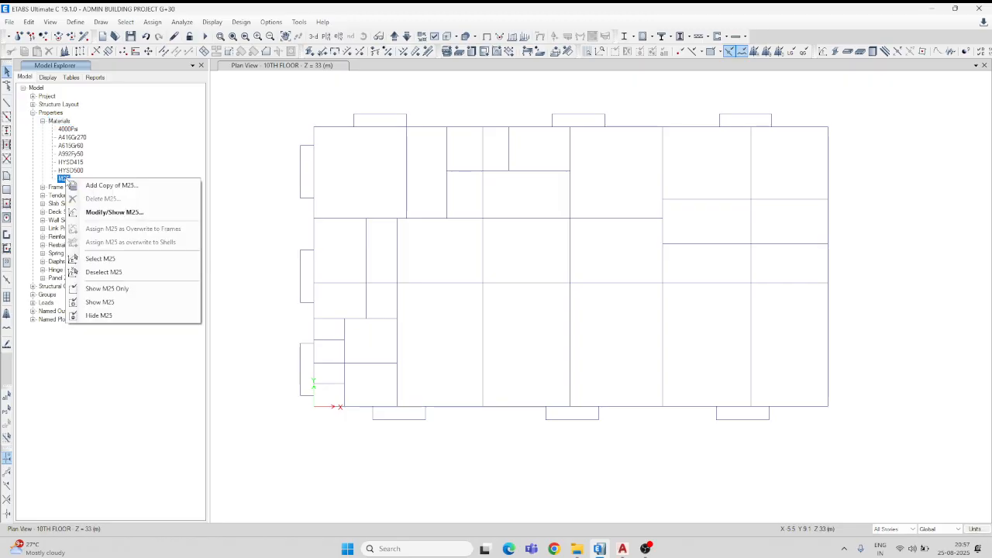
left_click(120, 212)
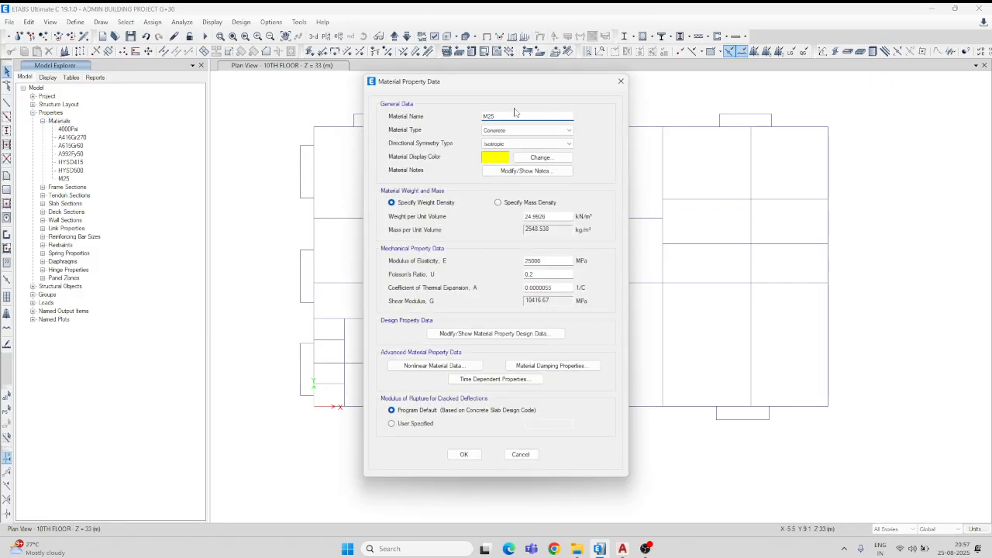
left_click(620, 82)
- Try a new material property with region India, type Concrete, standard Indian and grade M25, and cancel it
left_click(60, 122)
right_click(59, 121)
left_click(101, 128)
left_click(489, 244)
left_click(467, 269)
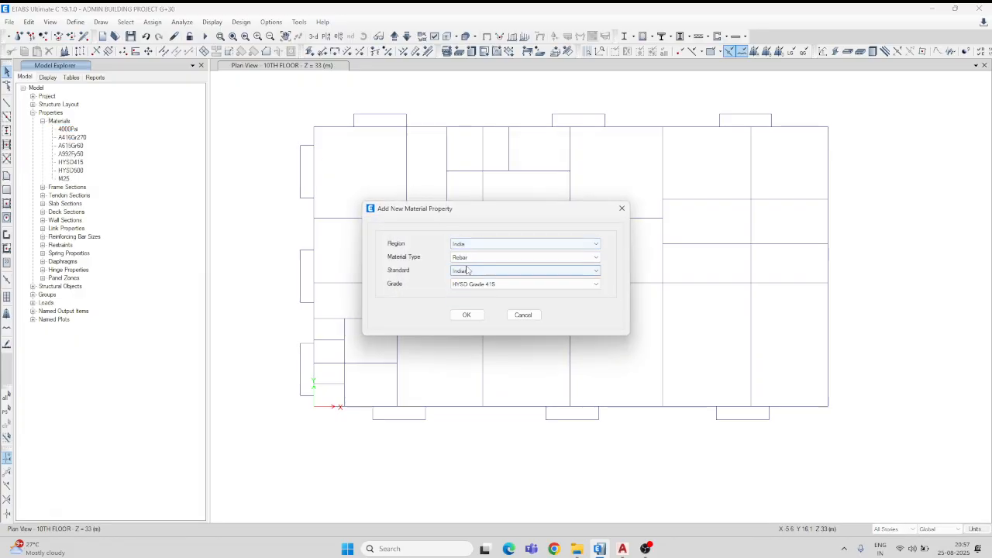
left_click(482, 257)
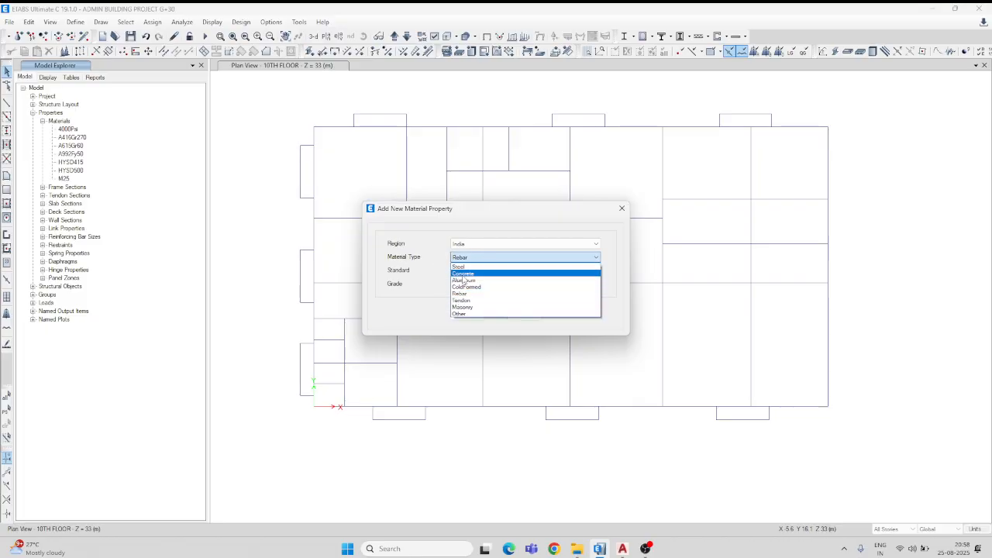
left_click(463, 274)
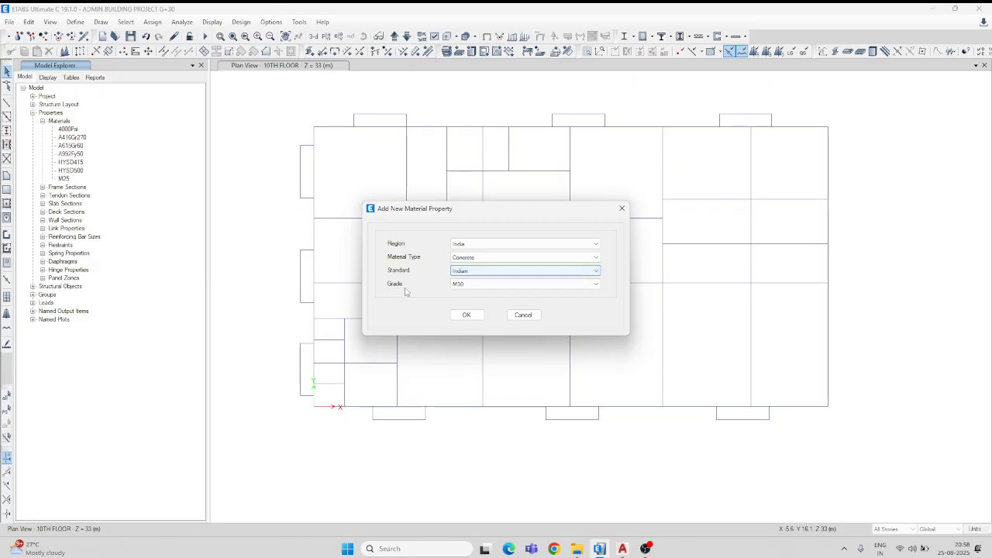
left_click(531, 287)
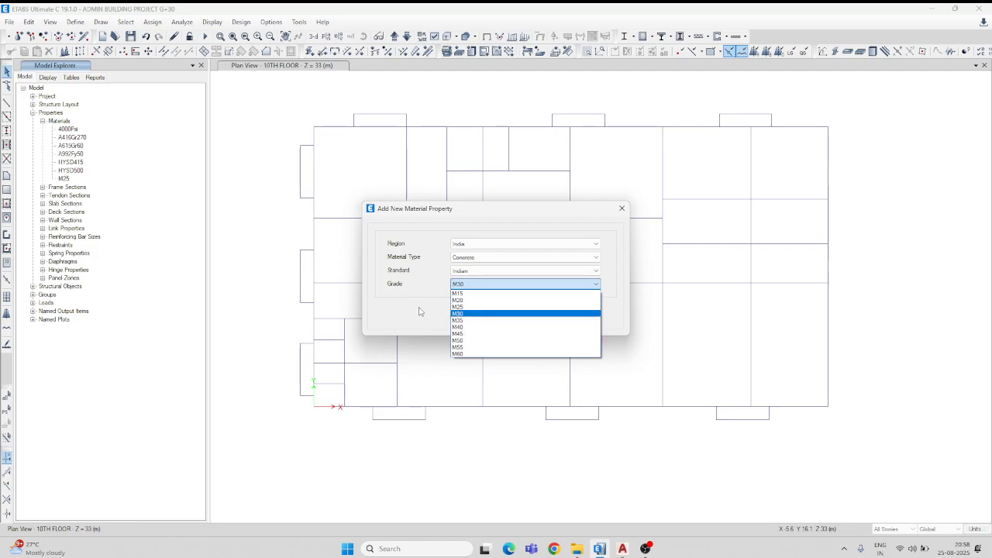
left_click(459, 307)
left_click(467, 317)
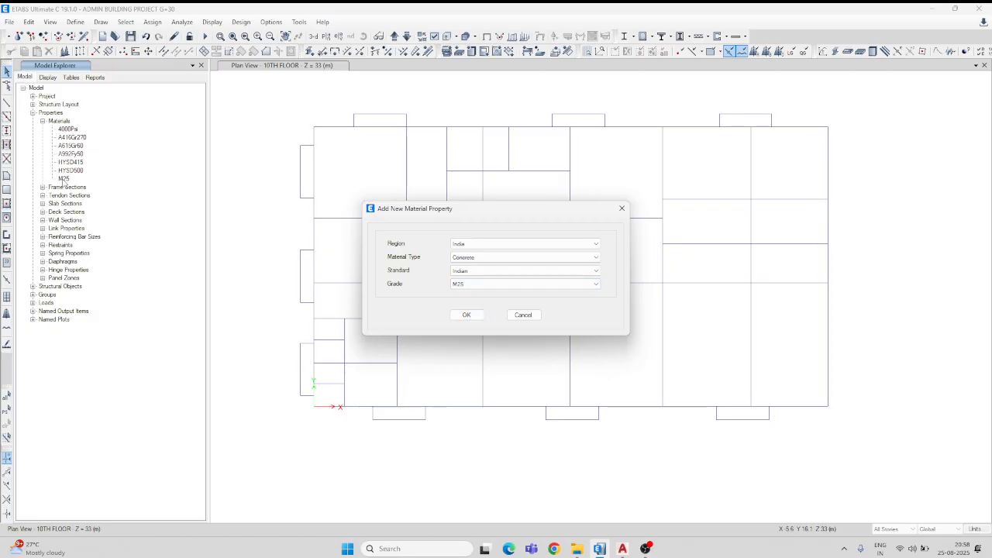
left_click(522, 315)
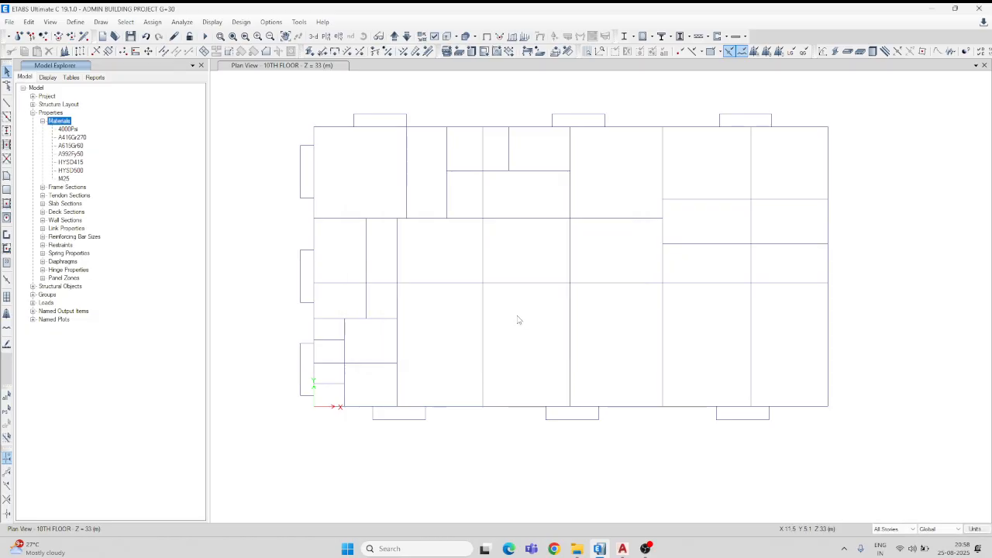
- Start a new concrete rectangular frame section property and review the materials available for it
left_click(43, 187)
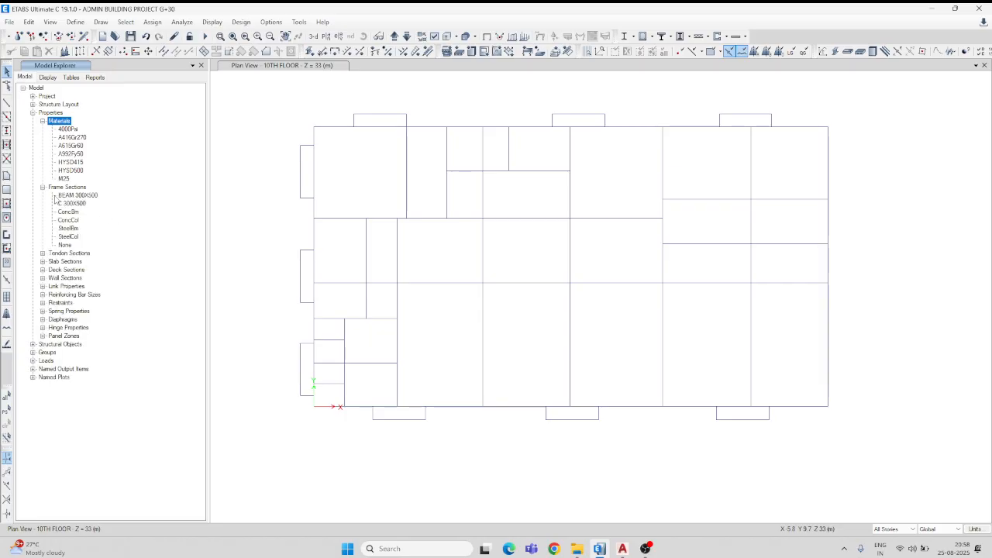
right_click(61, 197)
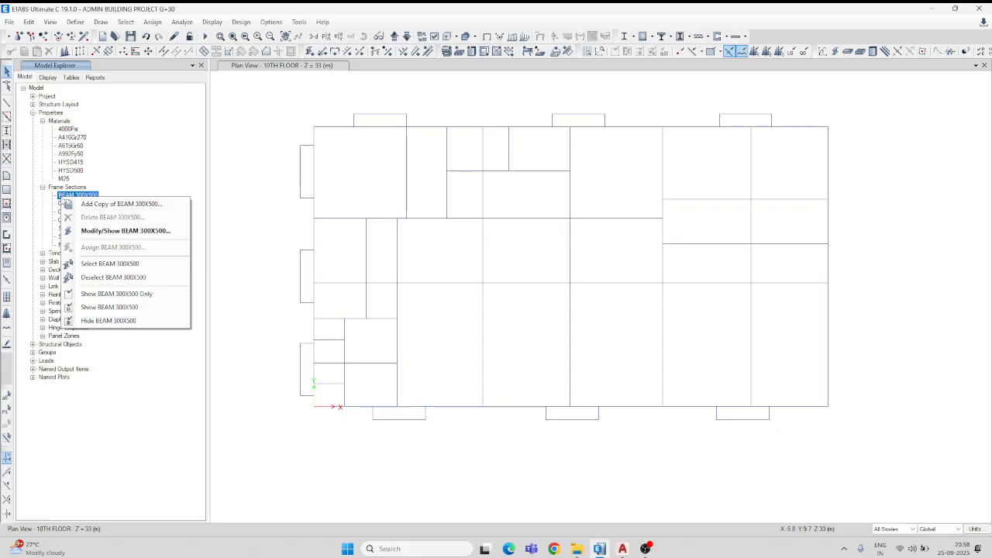
left_click(75, 188)
right_click(75, 188)
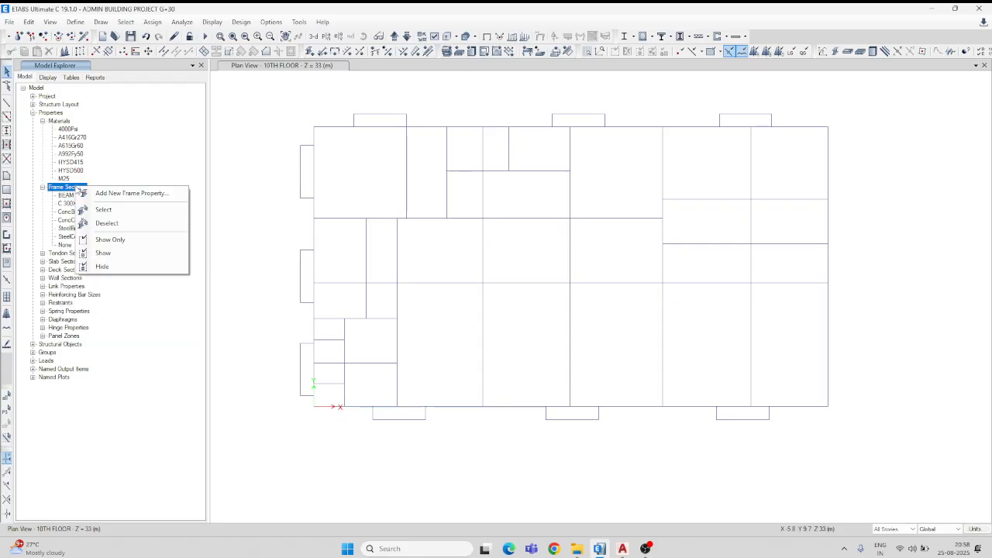
left_click(116, 193)
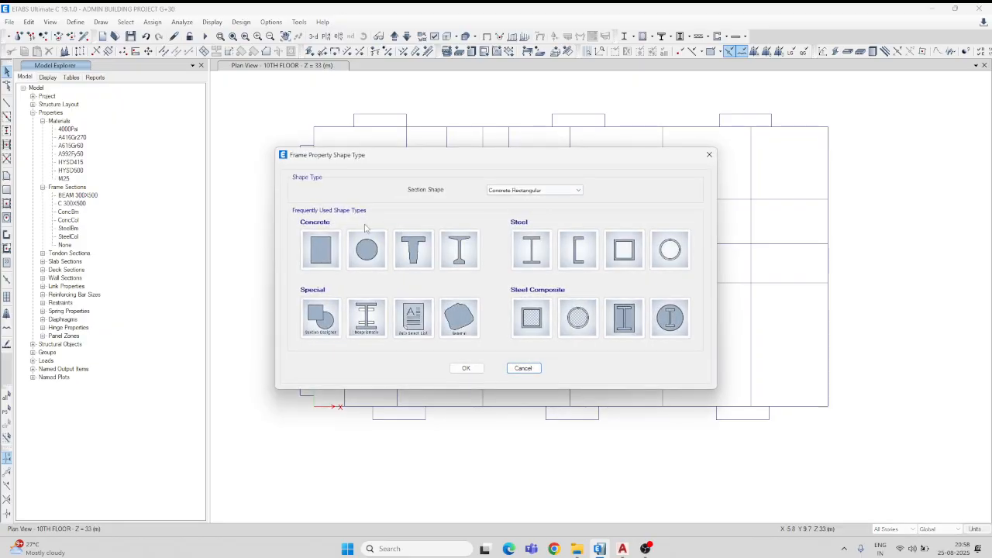
left_click(321, 249)
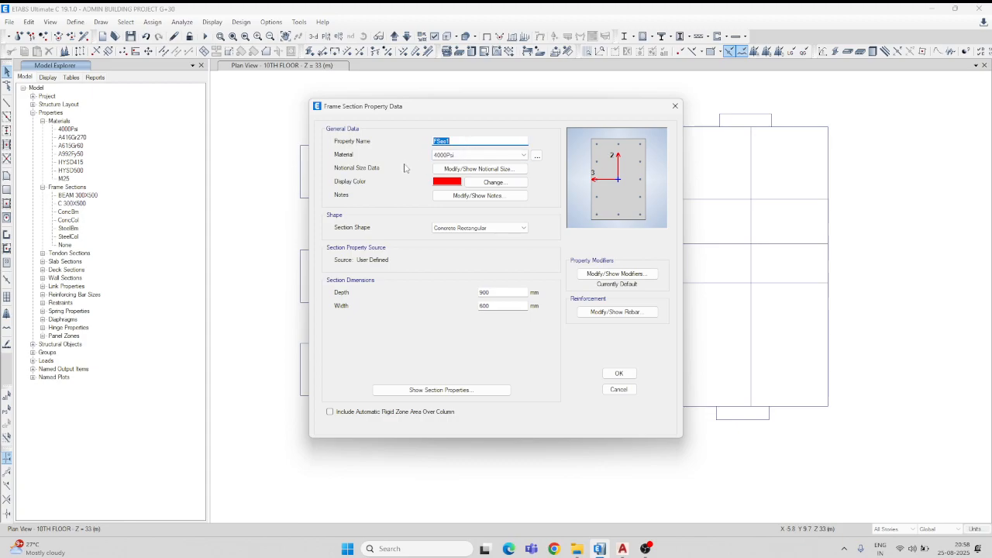
left_click(494, 155)
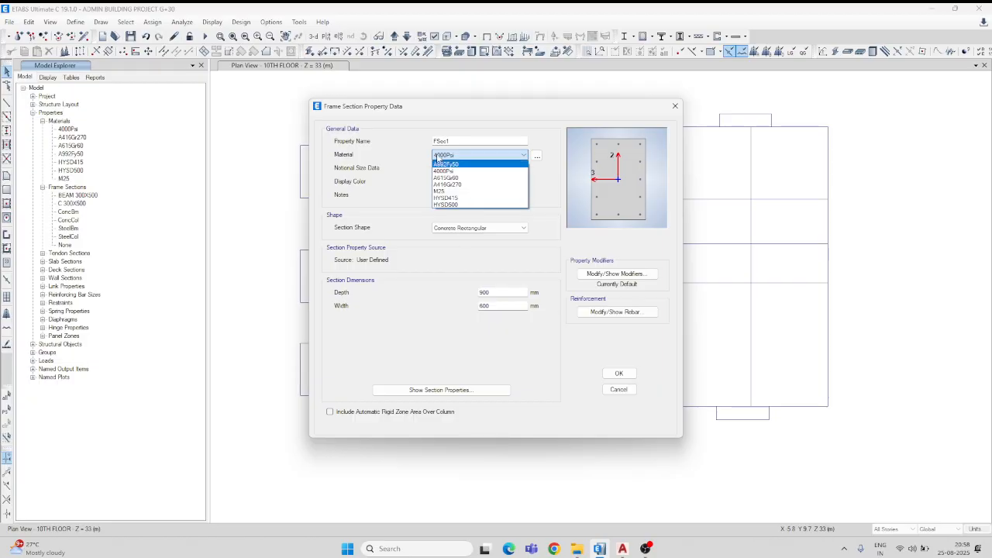
left_click(471, 131)
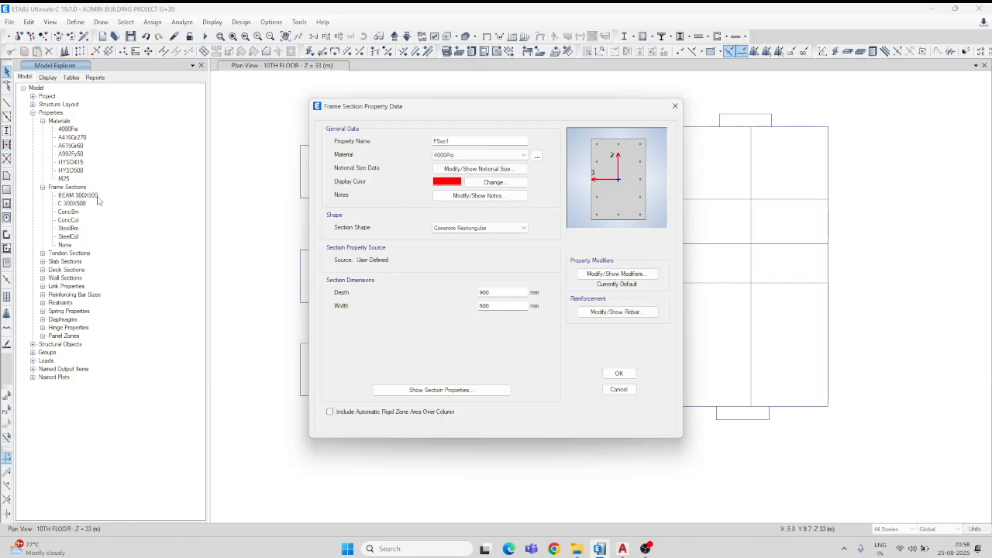
left_click(489, 306)
- Try M3 beam design with HYSD500 longitudinal and HYSD415 confinement bars, cancel the reinforcement changes, and save the new frame section
left_click(610, 312)
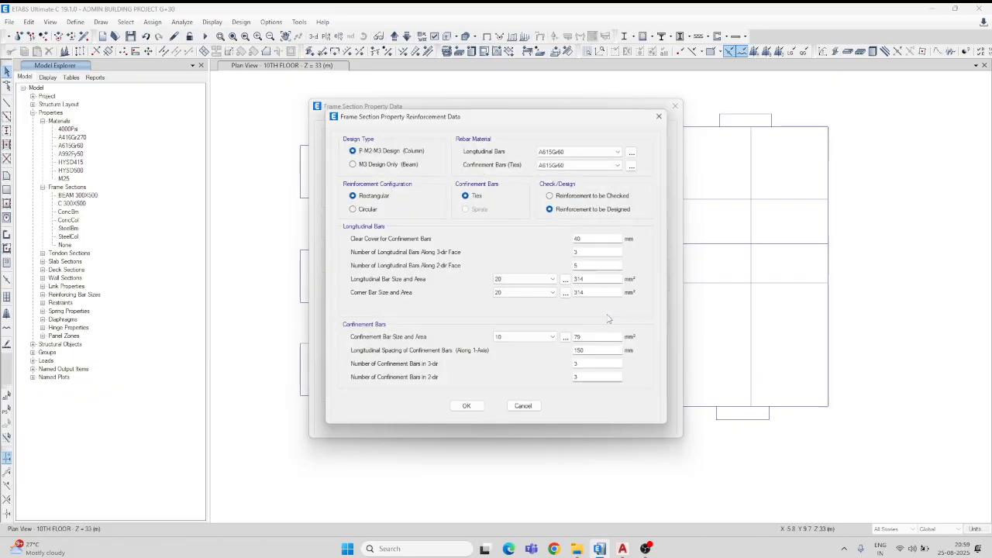
left_click(396, 165)
left_click(583, 153)
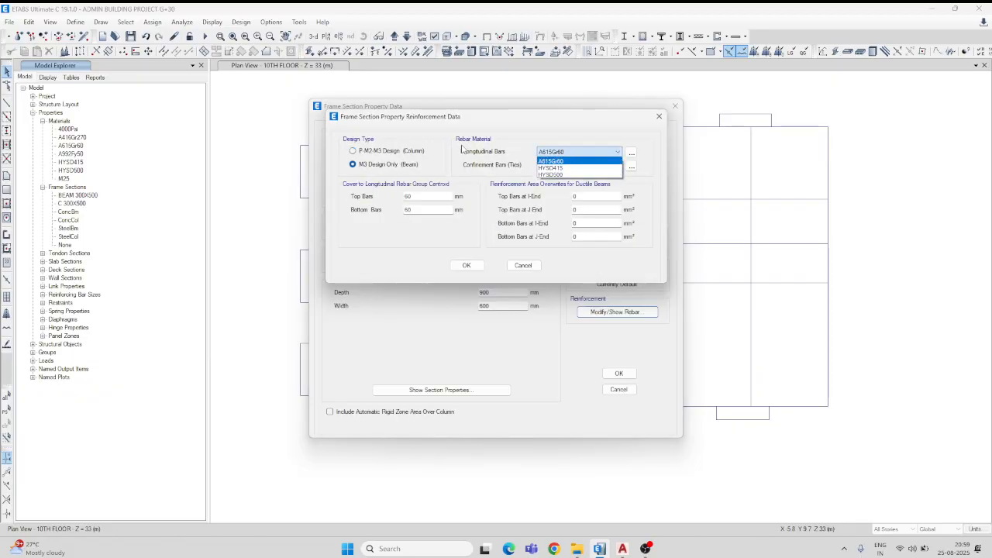
left_click(563, 175)
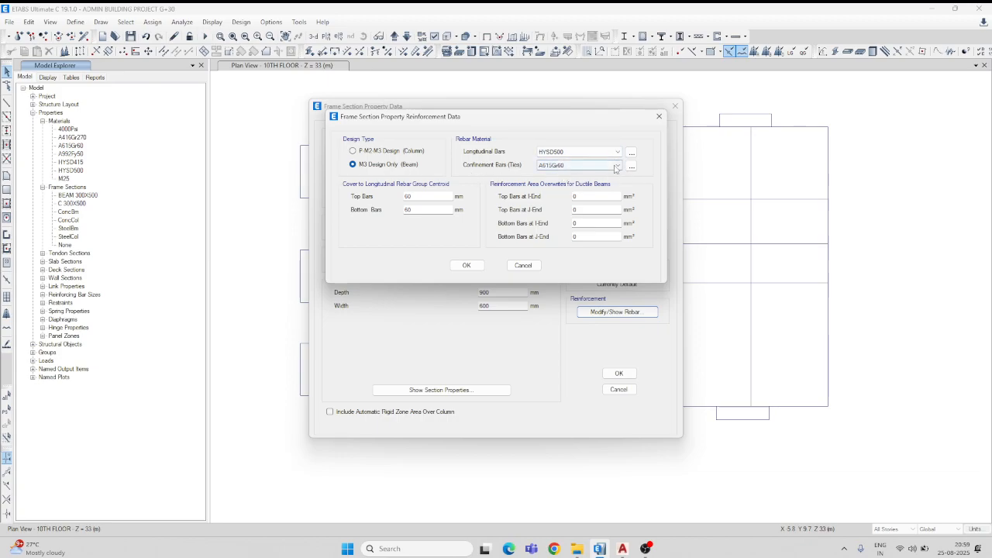
left_click(592, 166)
left_click(558, 182)
left_click(521, 266)
left_click(619, 374)
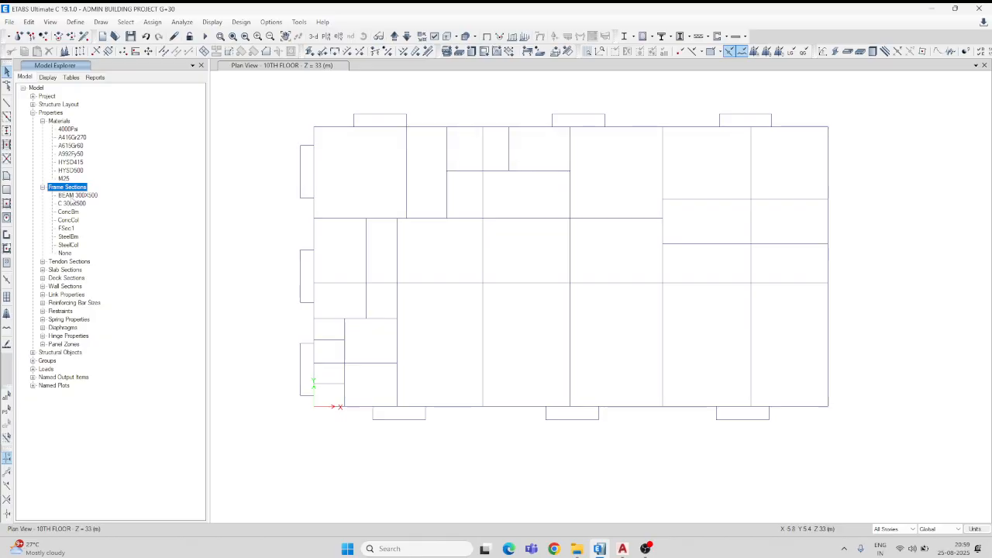
- Examine the material, dimensions and reinforcement data of the C 300X500 column section and close it
left_click(72, 203)
right_click(73, 205)
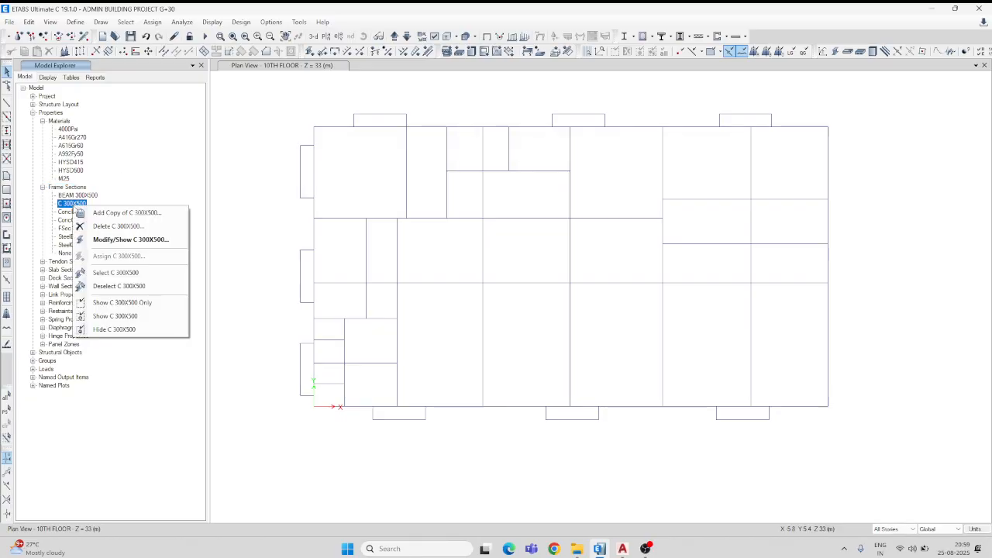
left_click(128, 242)
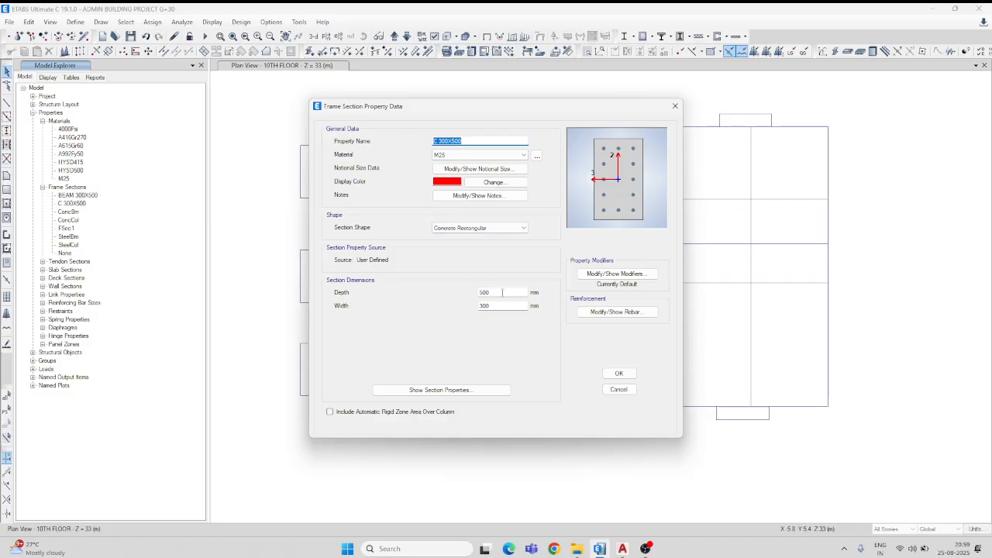
left_click(609, 313)
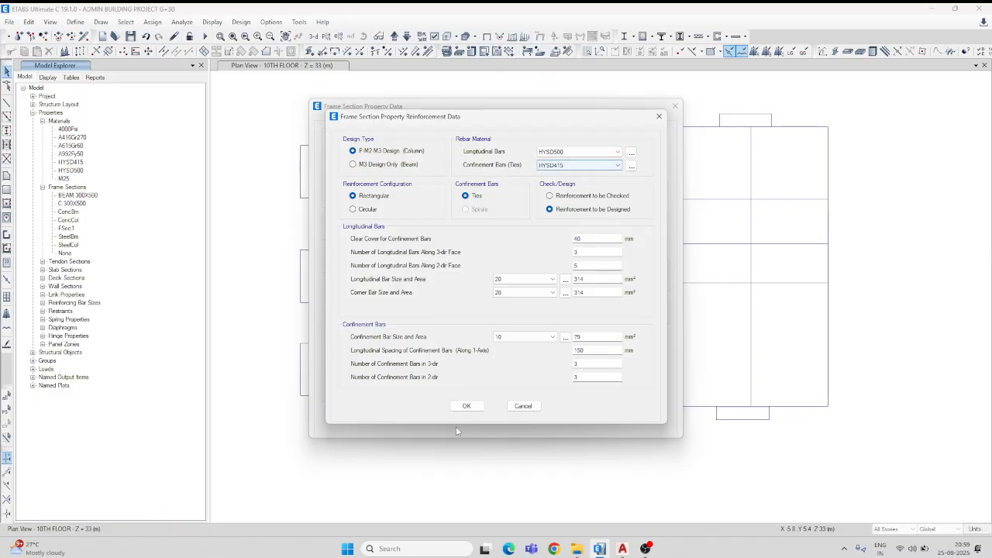
left_click(466, 405)
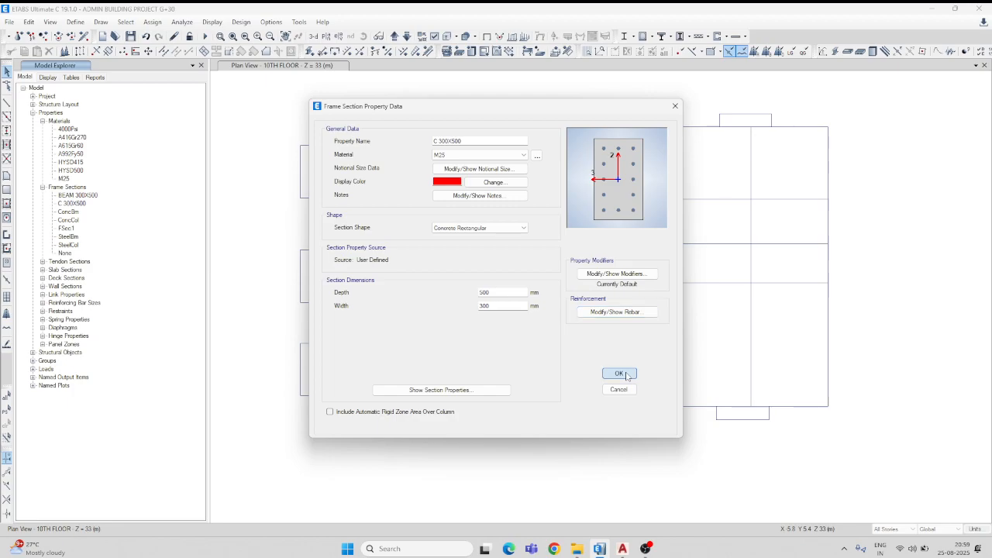
left_click(619, 373)
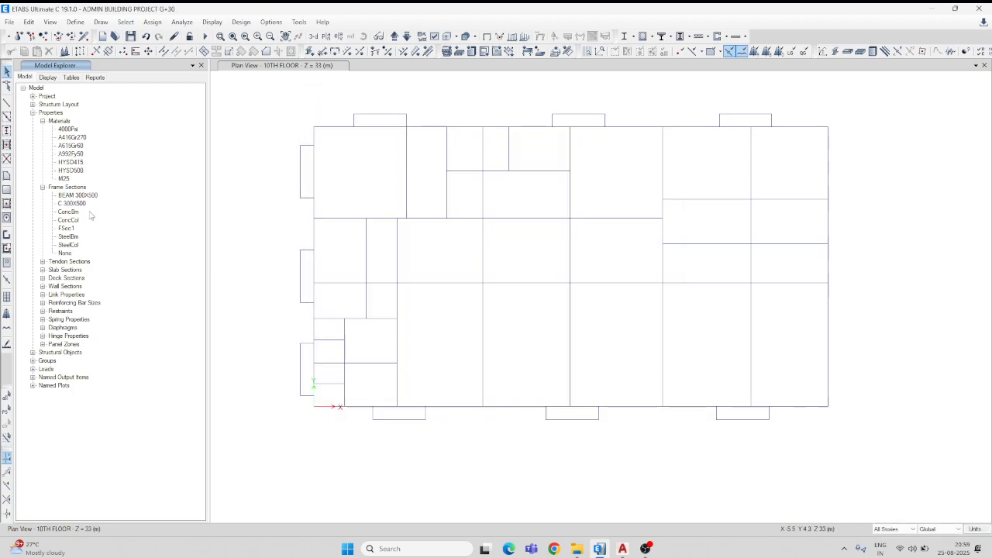
- Review the material choices and thickness setting for a new slab section, and cancel without adding it
left_click(43, 270)
left_click(71, 270)
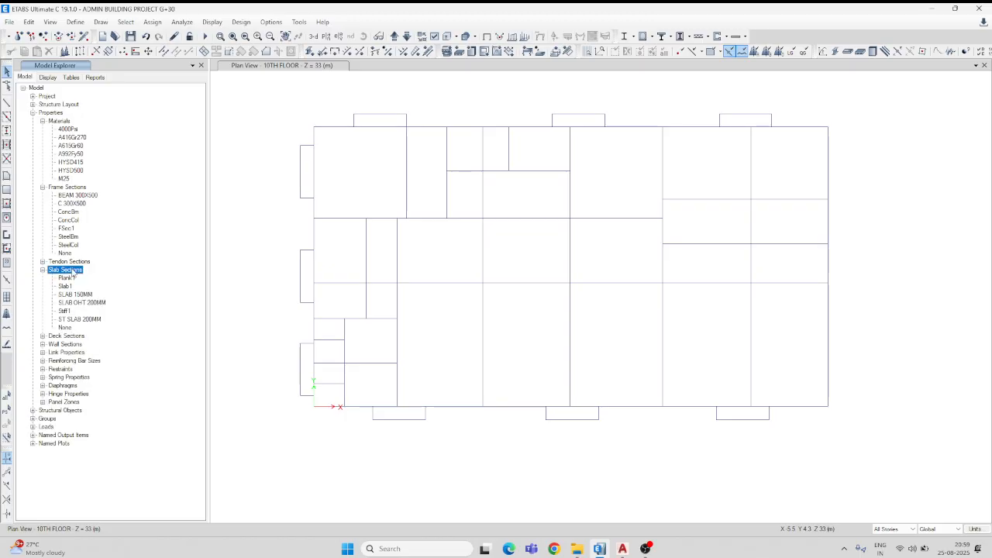
right_click(70, 275)
left_click(133, 276)
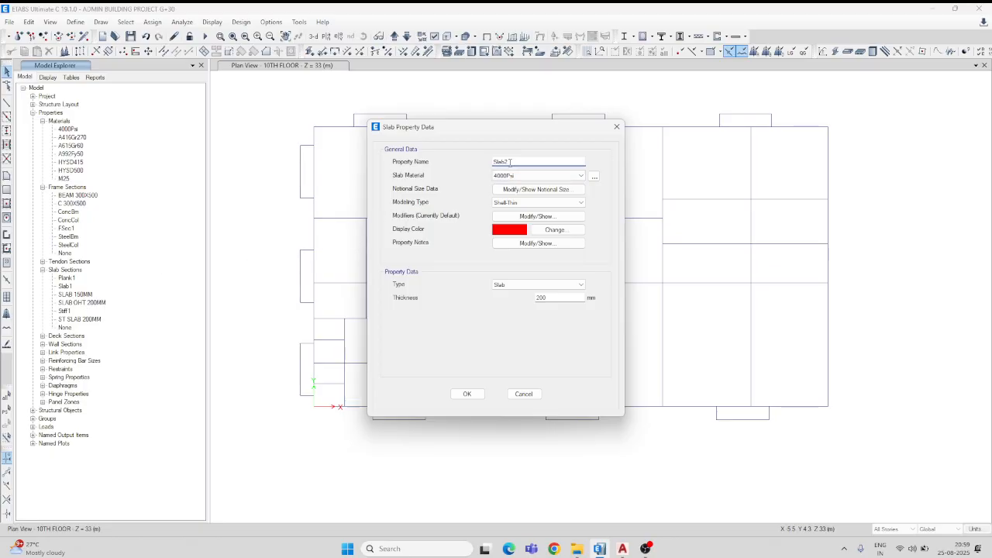
left_click(558, 176)
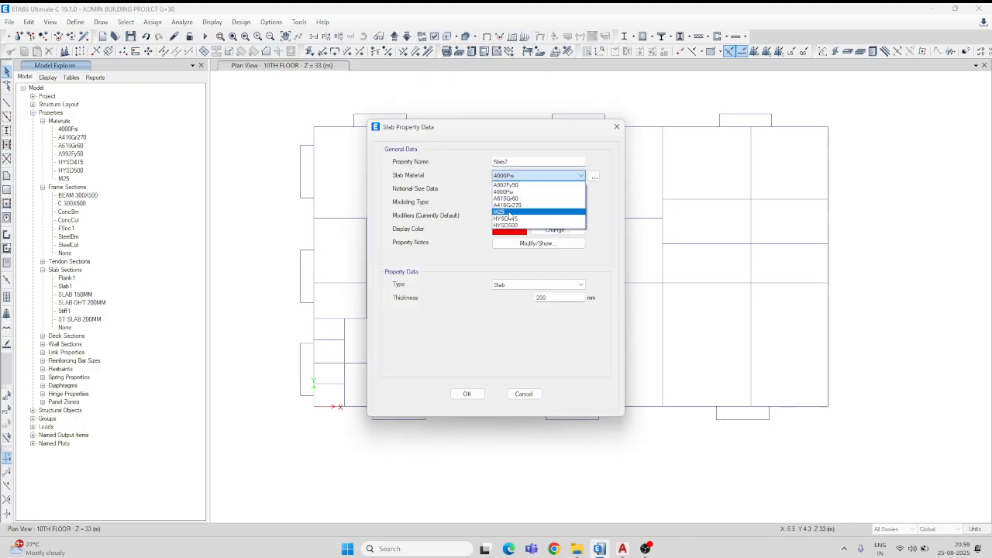
left_click(450, 296)
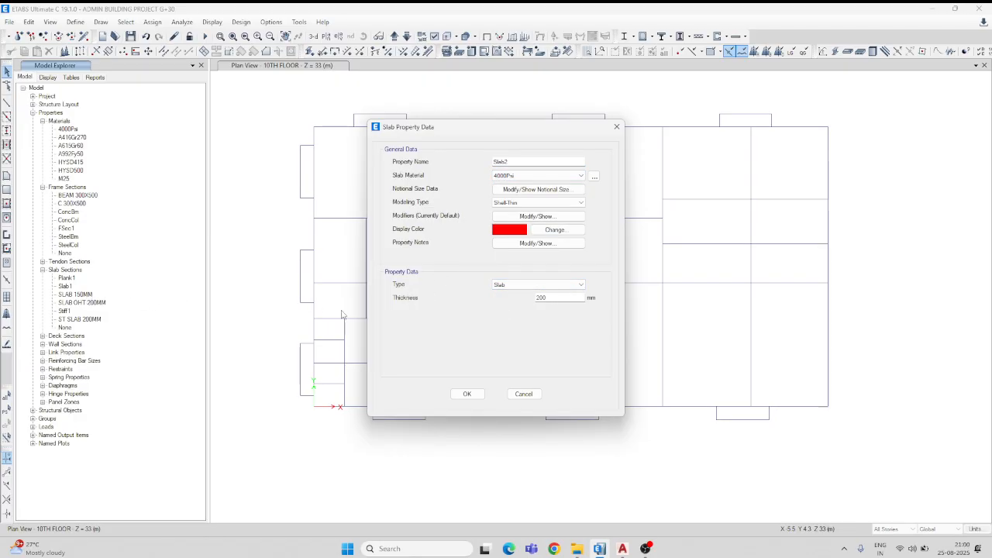
left_click_drag(548, 297, 521, 297)
left_click(524, 393)
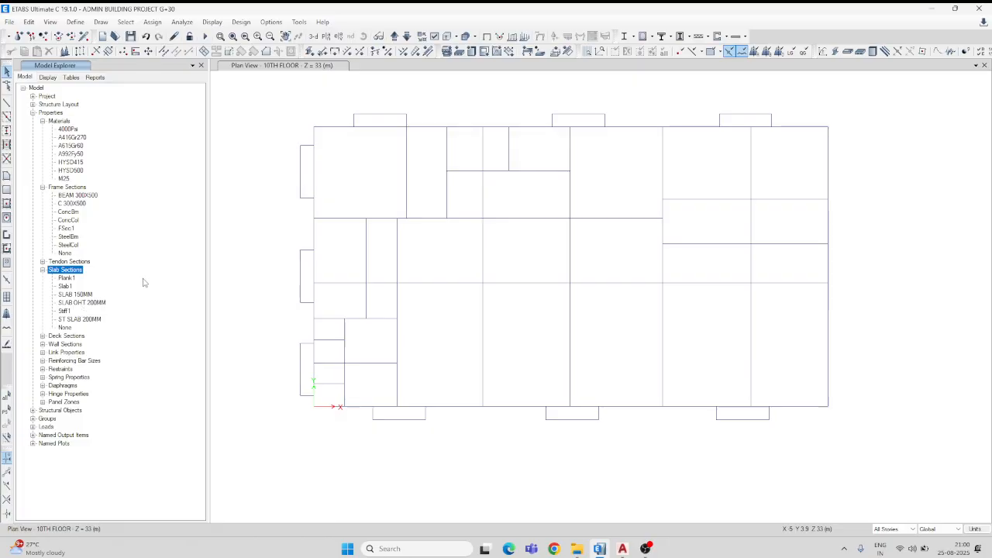
- Examine the material, modeling type and thickness of the SLAB OHT 200MM and ST SLAB 200MM sections without changing them
left_click(85, 303)
right_click(87, 306)
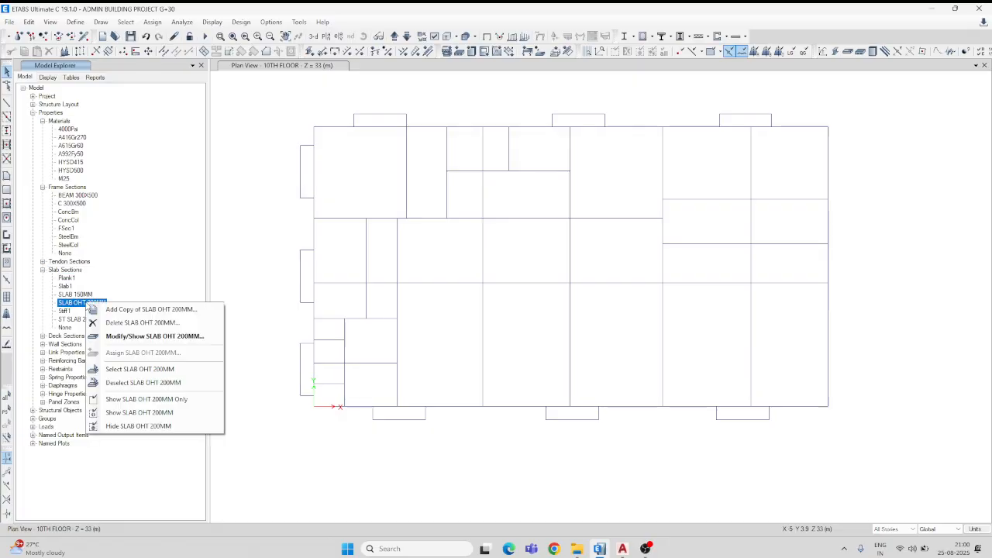
left_click(124, 335)
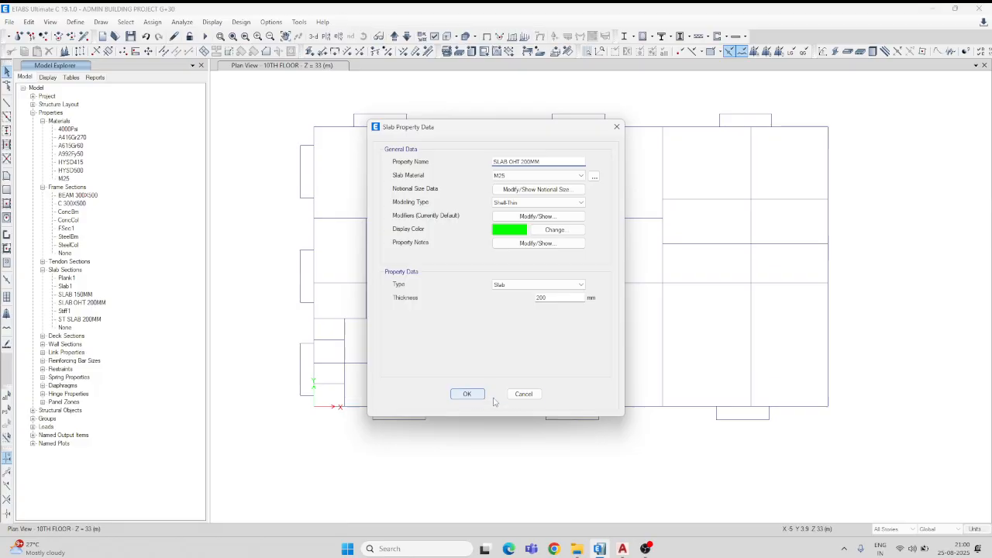
left_click(523, 394)
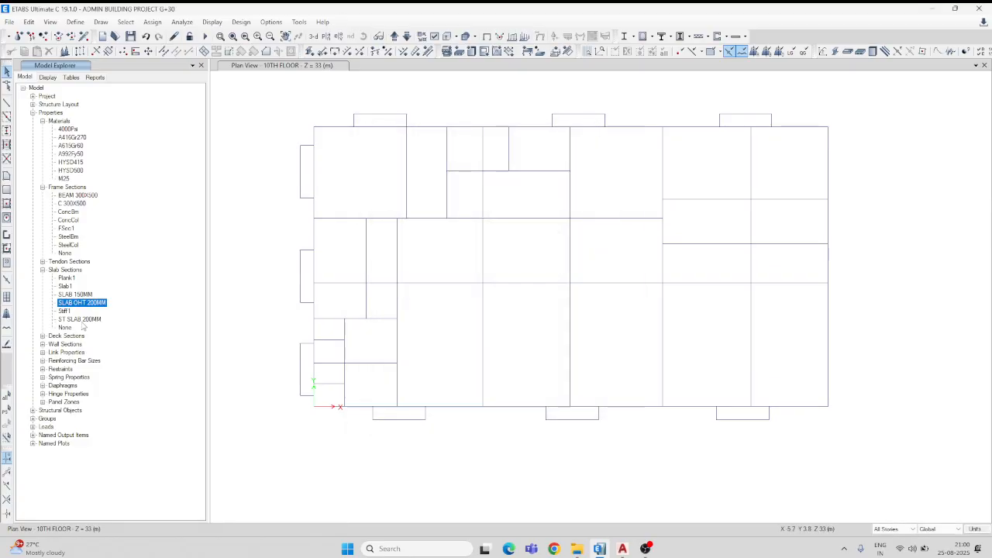
right_click(84, 321)
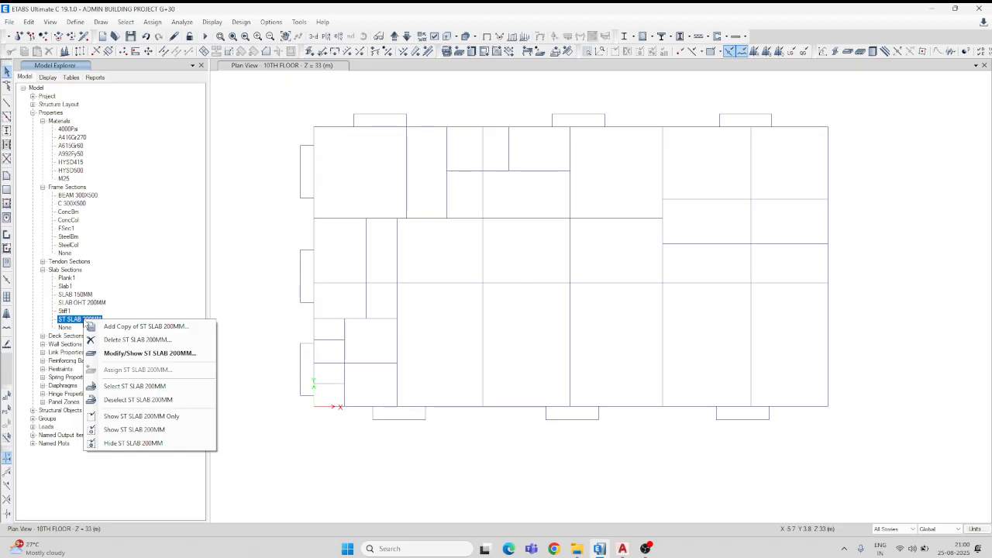
left_click(120, 354)
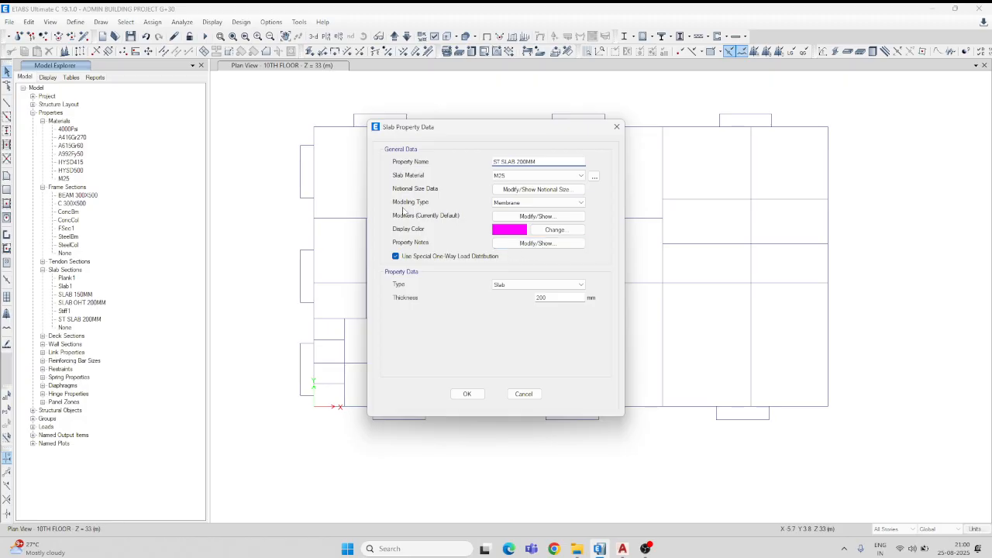
left_click(617, 127)
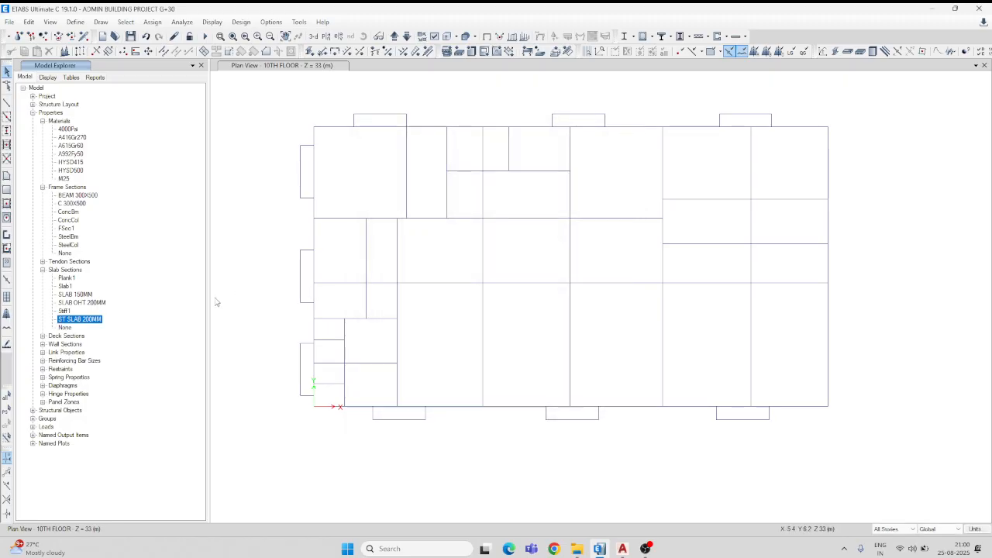
- Examine the property data of the SLAB 150MM section and compare it with ST SLAB 200MM, leaving both as they are
left_click(73, 296)
right_click(73, 295)
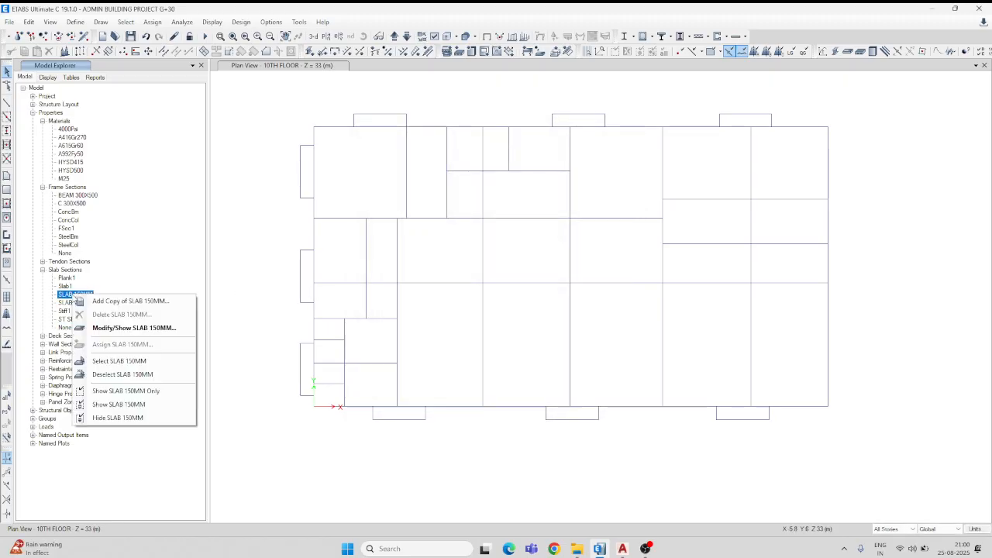
left_click(119, 329)
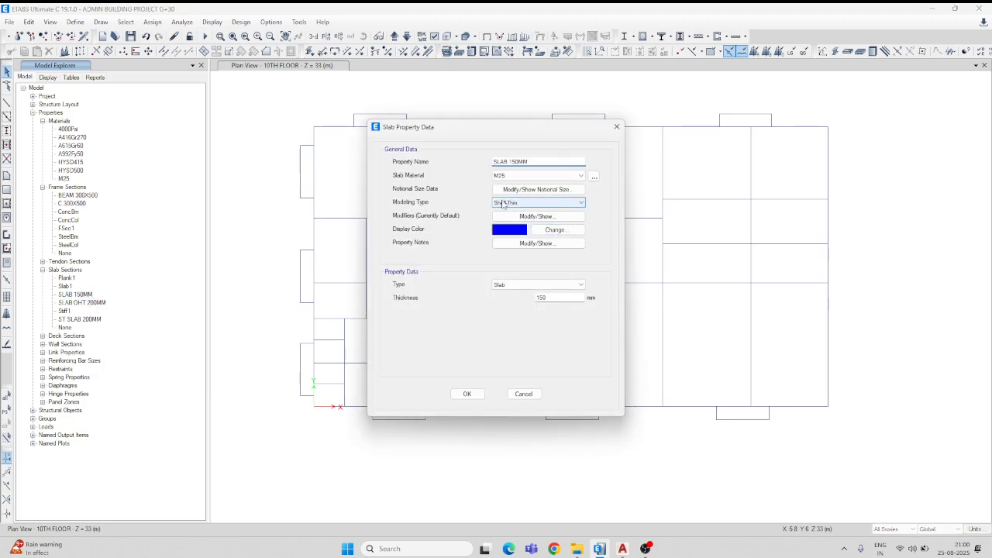
left_click(523, 394)
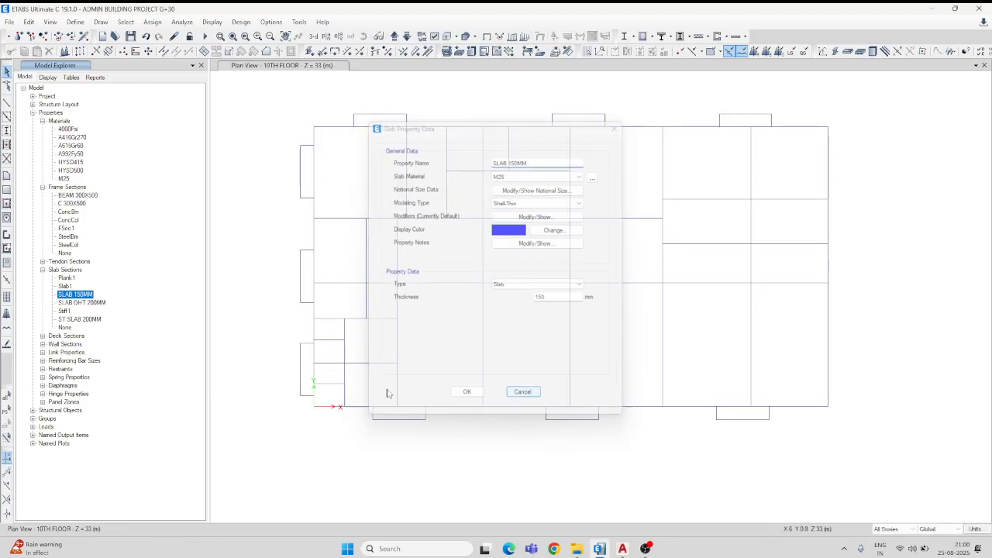
right_click(80, 319)
left_click(124, 355)
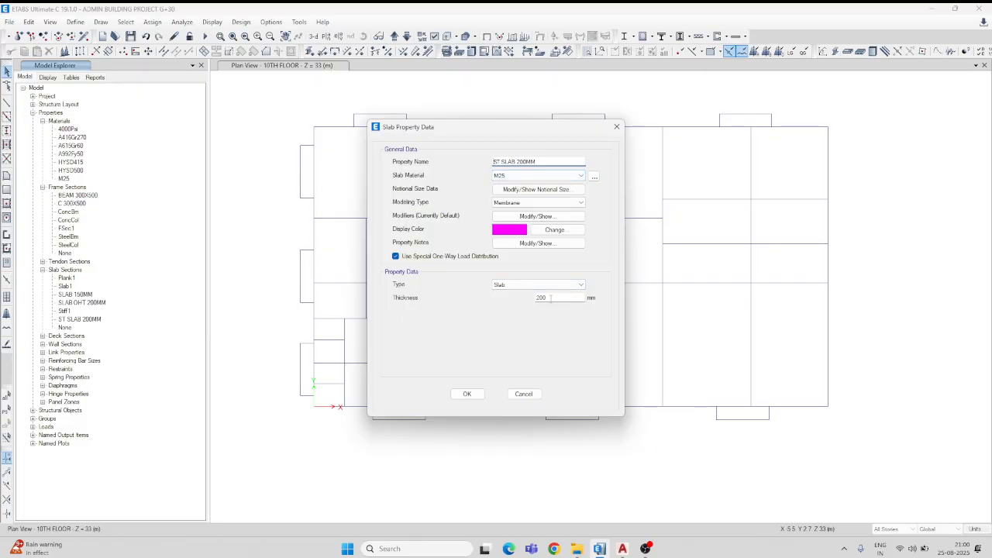
left_click(523, 394)
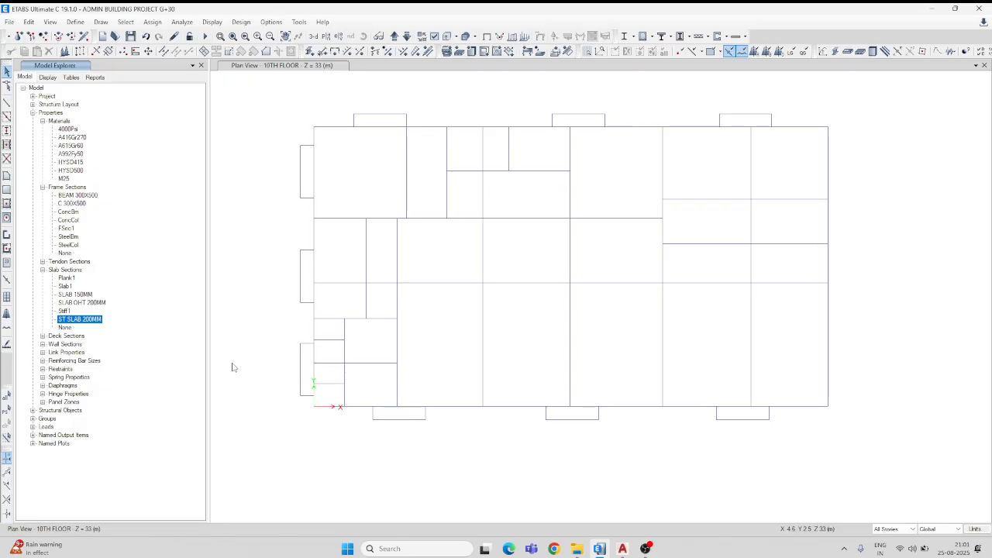
- Review the material choices and thickness setting for a new wall section, and cancel without adding it
left_click(43, 345)
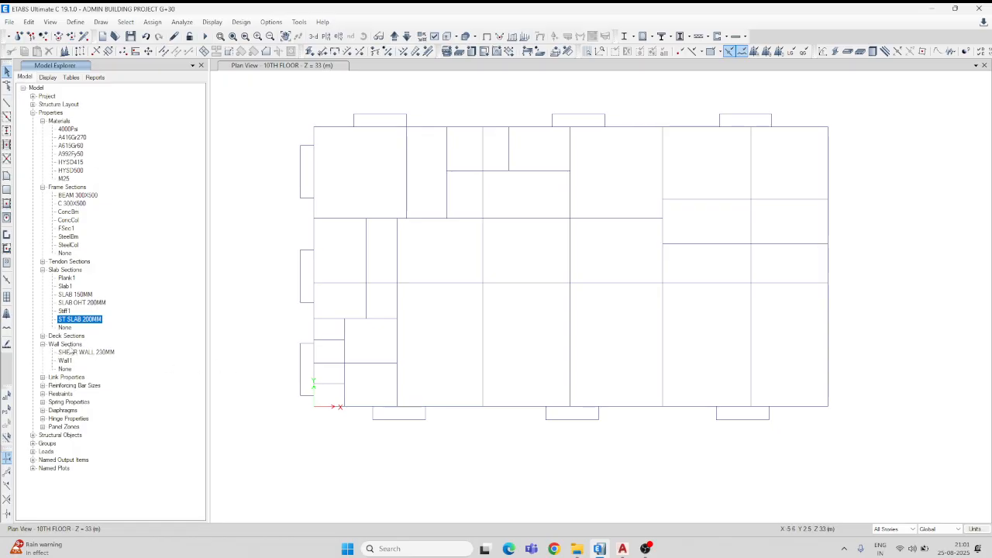
left_click(65, 344)
right_click(66, 345)
left_click(97, 353)
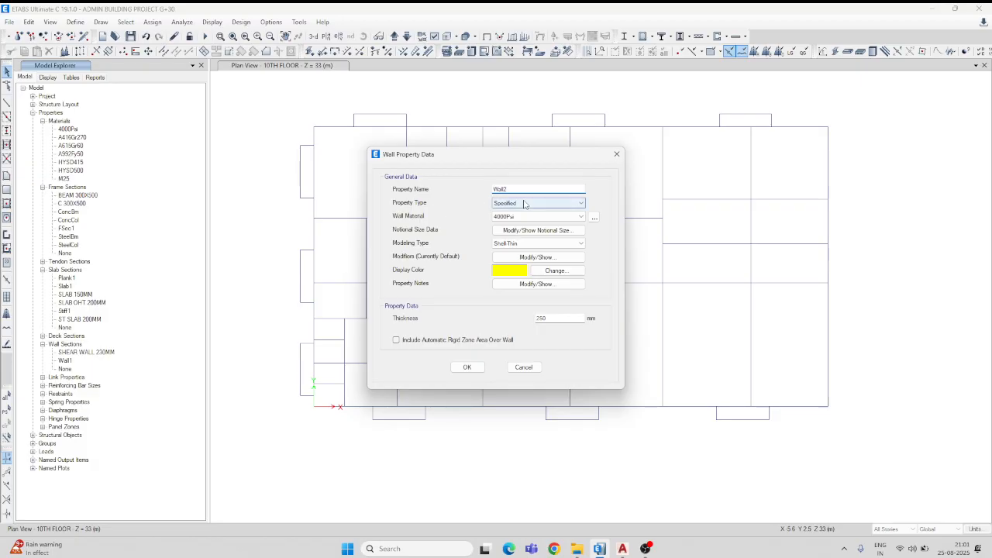
left_click(548, 218)
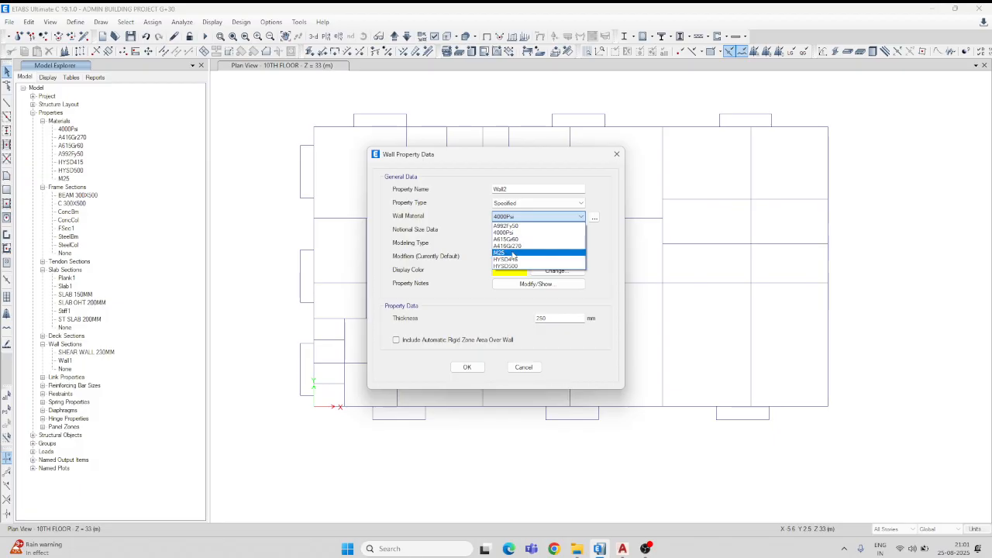
left_click(445, 283)
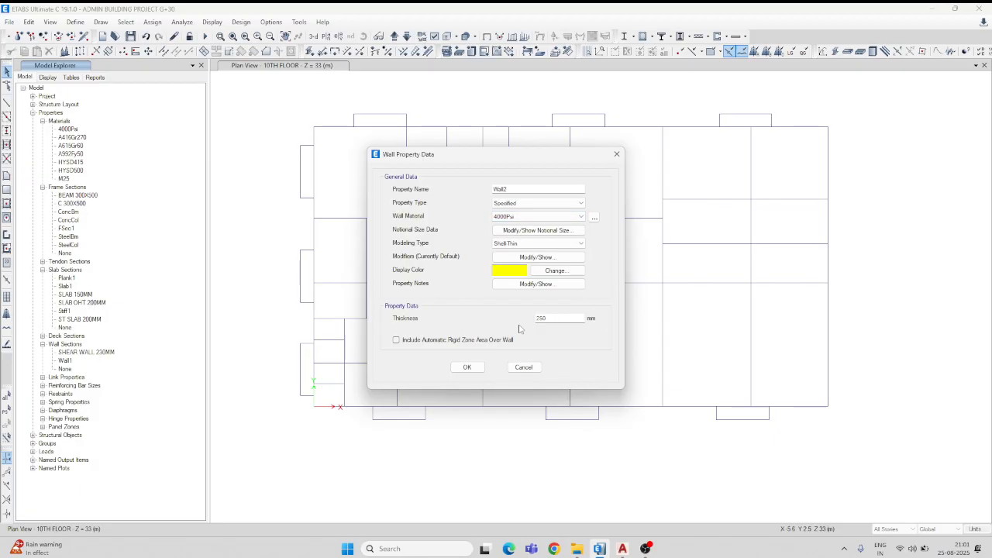
left_click(522, 367)
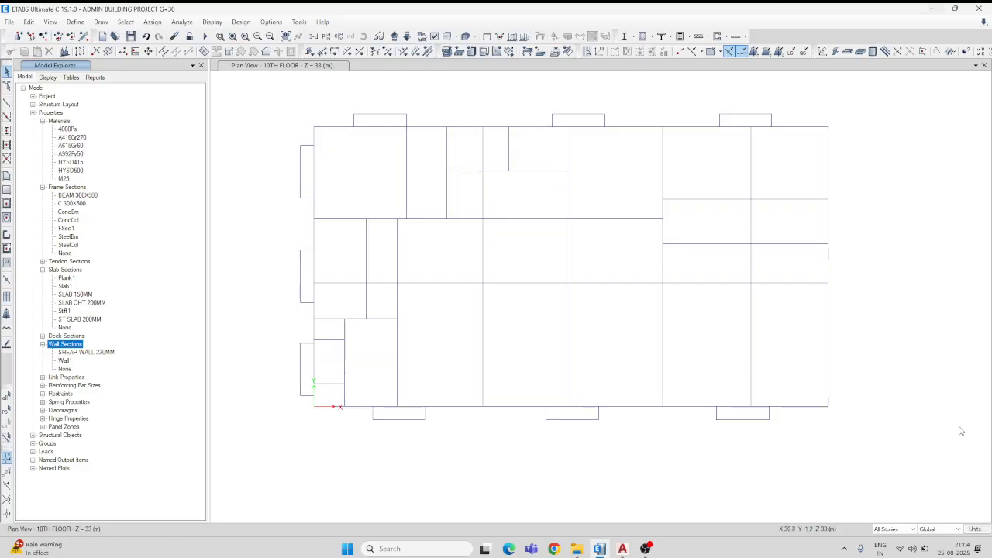
- Select the entire floor plan across all stories and assign the BEAM 300X500 section to the selected frames
middle_click_drag(536, 325, 518, 325)
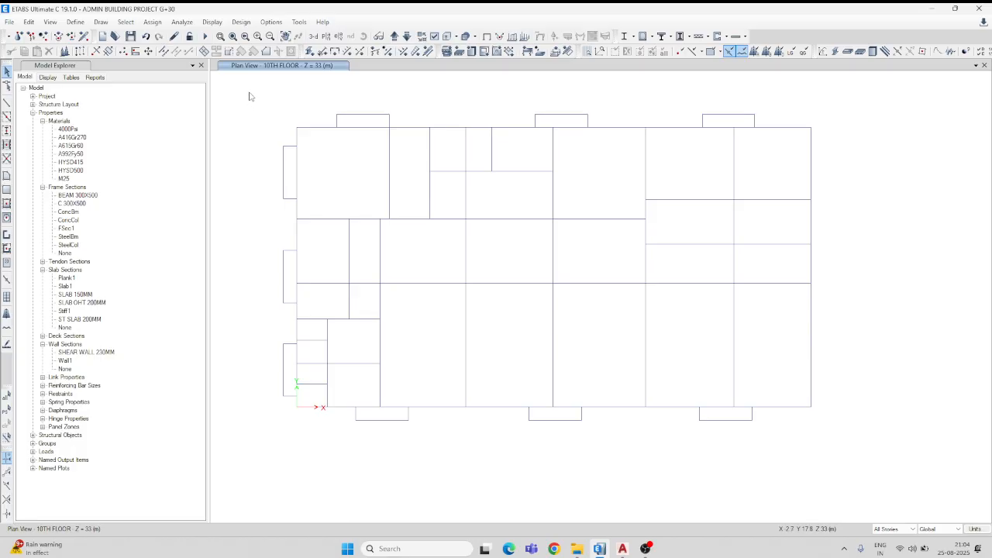
left_click_drag(249, 93, 845, 455)
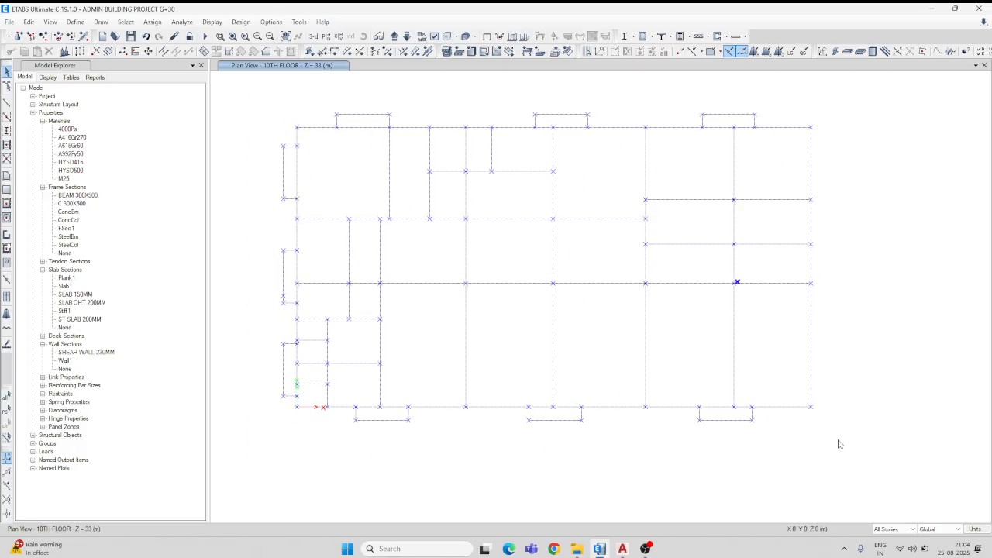
left_click(79, 200)
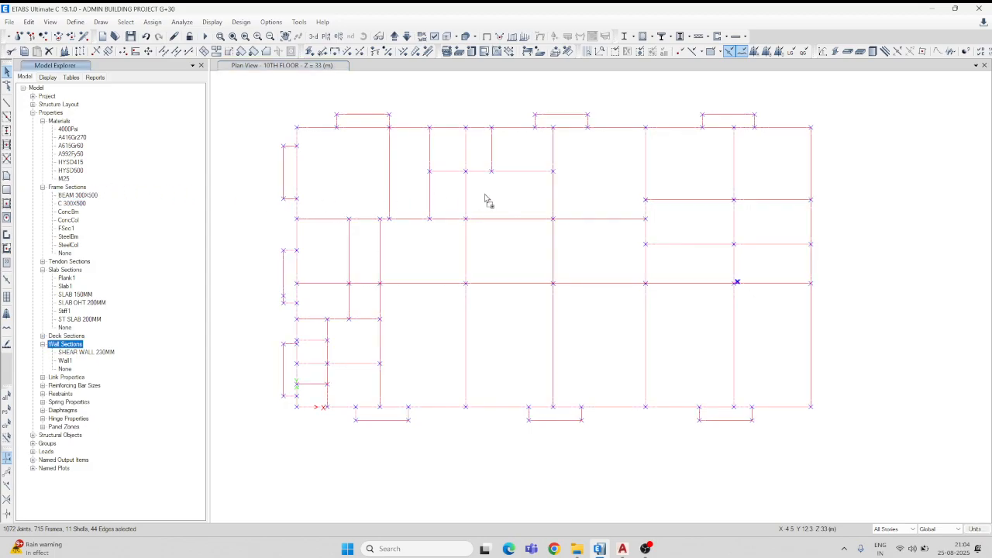
left_click_drag(486, 200, 486, 200)
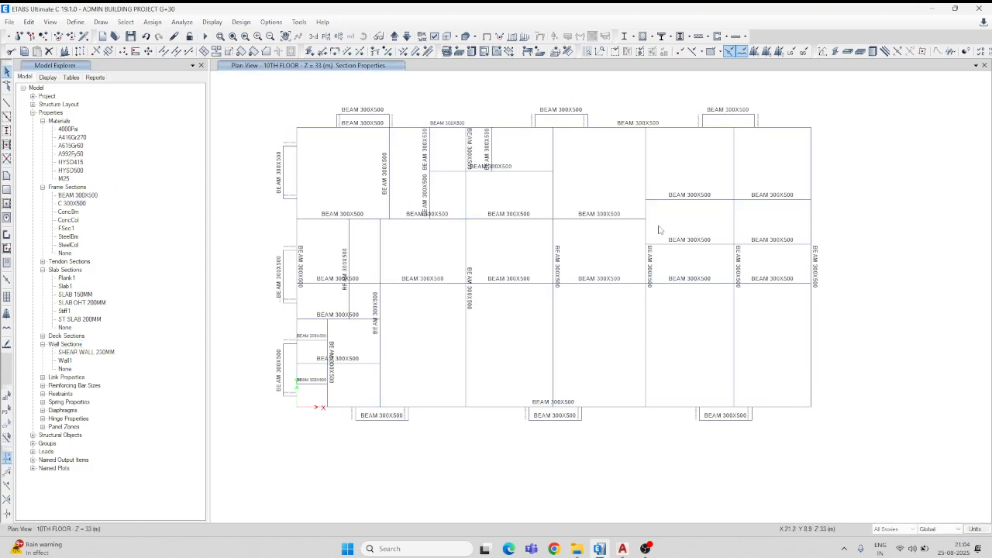
- Check the section property labels on the beams across the plan and hide them
scroll(595, 217, "up", 3)
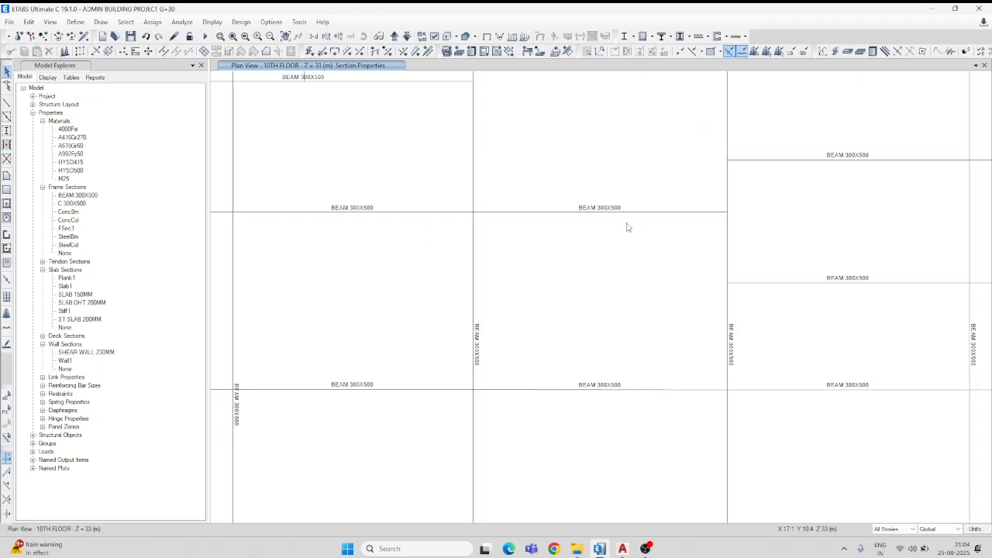
scroll(624, 241, "down", 3)
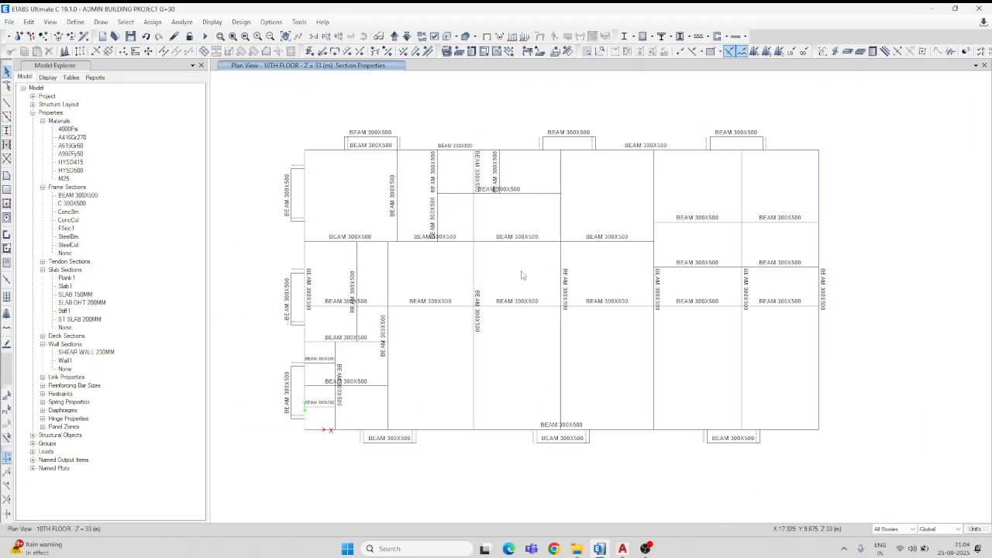
middle_click_drag(521, 275, 550, 255)
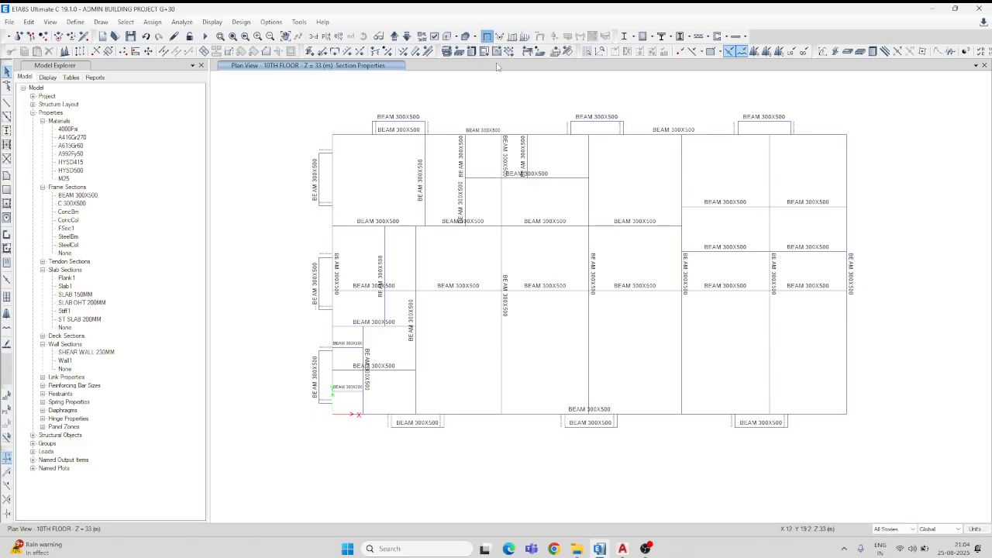
left_click(487, 37)
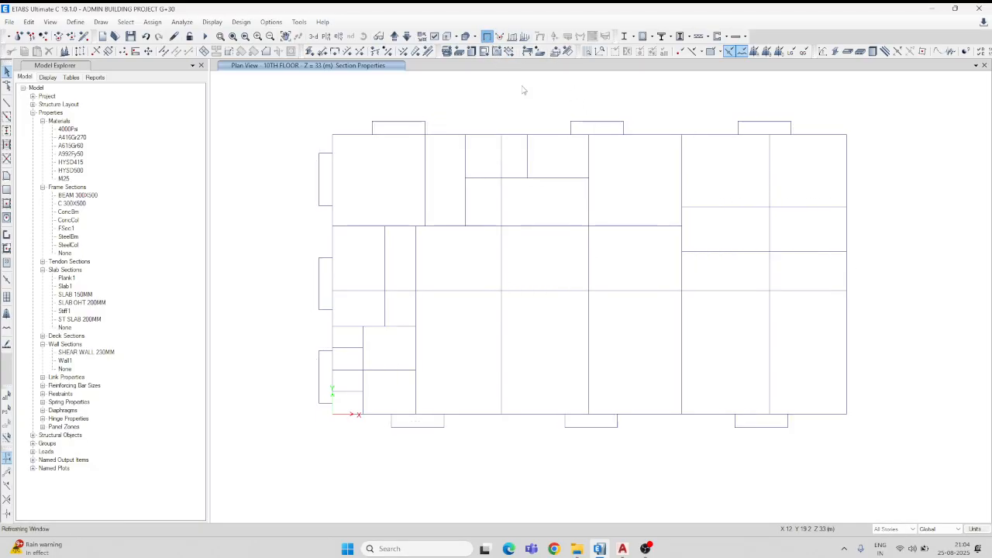
- Inspect the section assignments of an interior beam on the 10th floor and clear its selection
right_click(626, 226)
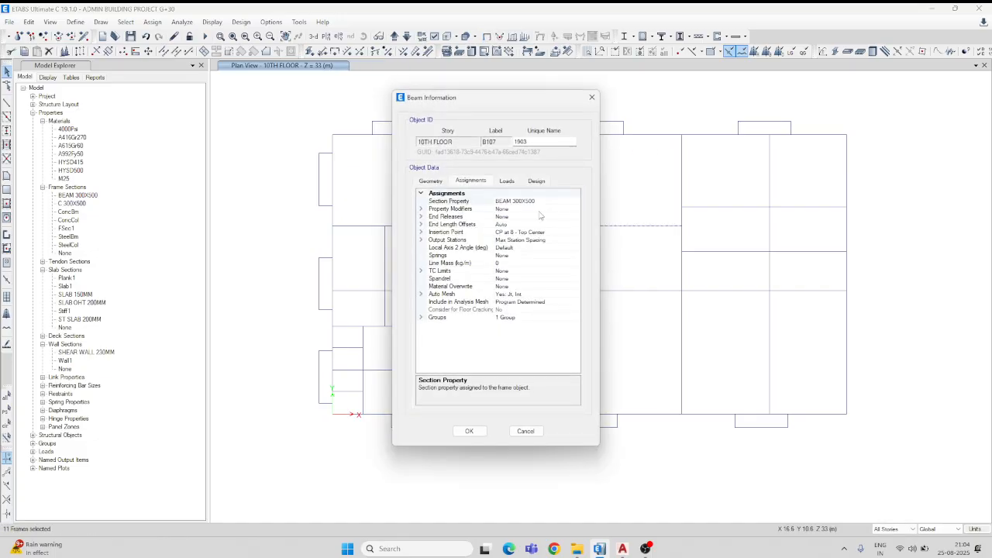
left_click(591, 97)
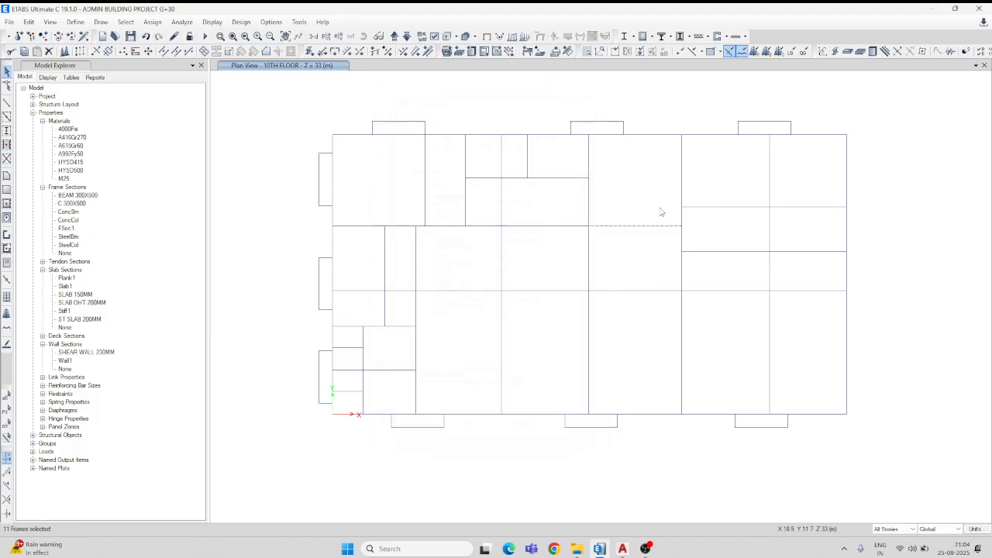
left_click(647, 227)
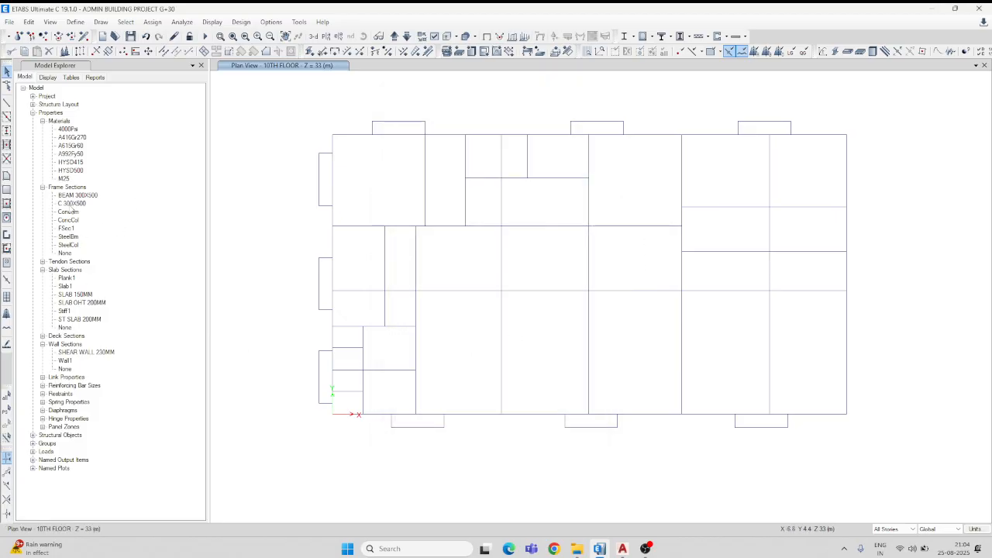
- Draw a column with the C 300X500 section at the floor plan's upper-left corner joint, at X 0 and Y 15.77 m
left_click(70, 204)
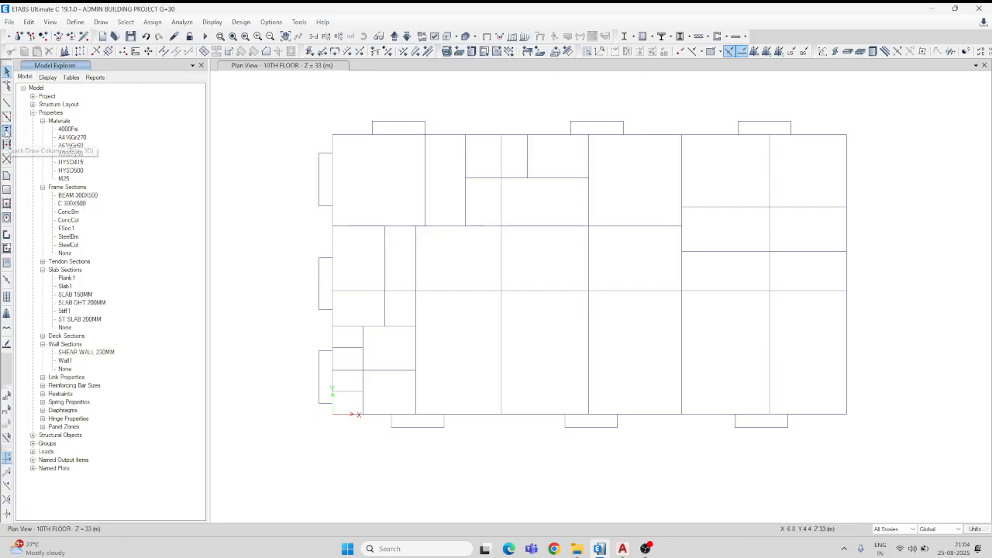
left_click(6, 130)
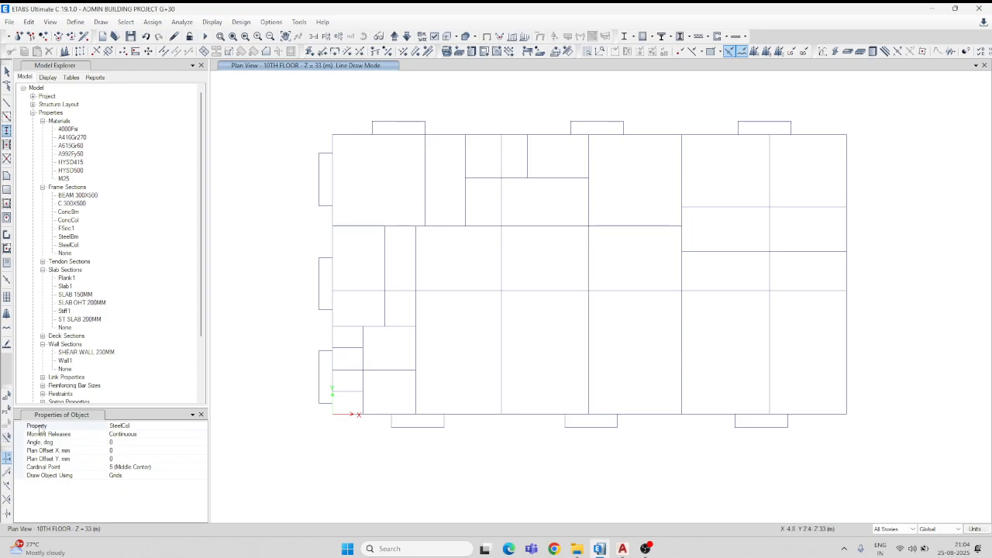
left_click(123, 425)
left_click(203, 426)
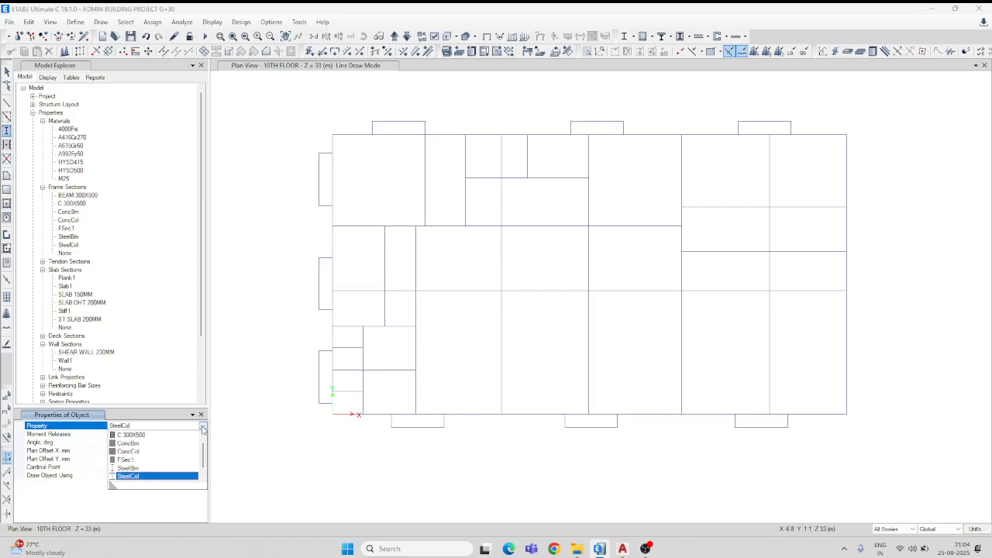
left_click(132, 434)
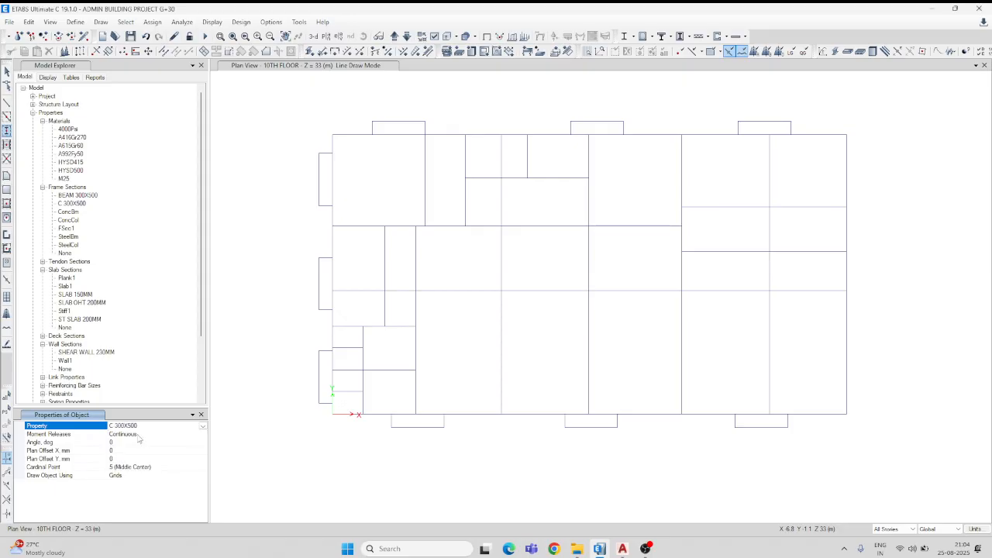
scroll(332, 124, "up", 4)
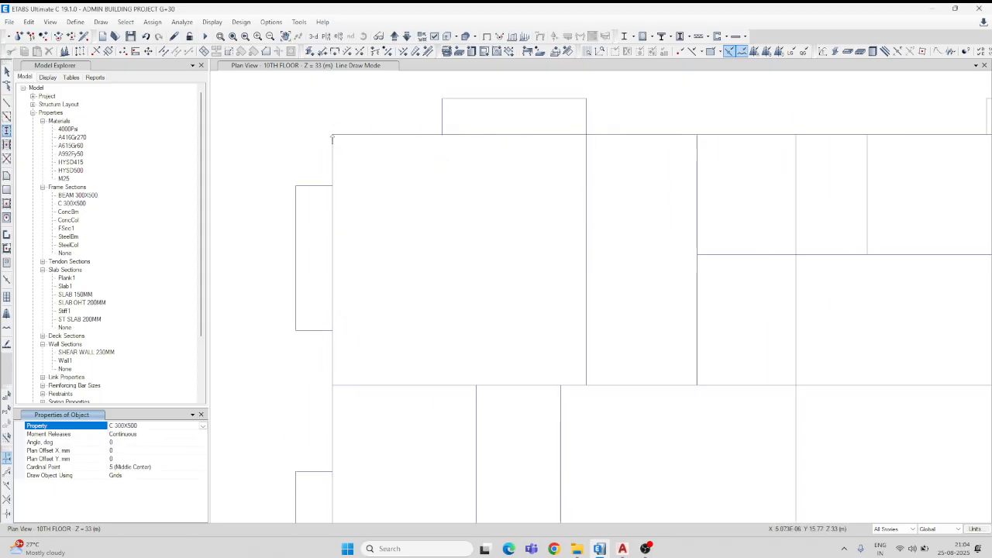
left_click(334, 135)
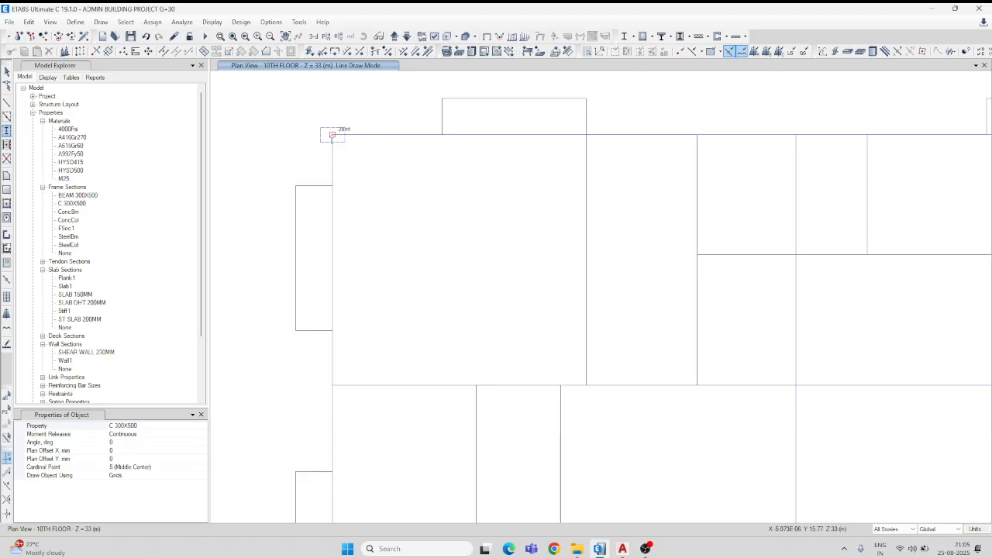
scroll(345, 242, "down", 4)
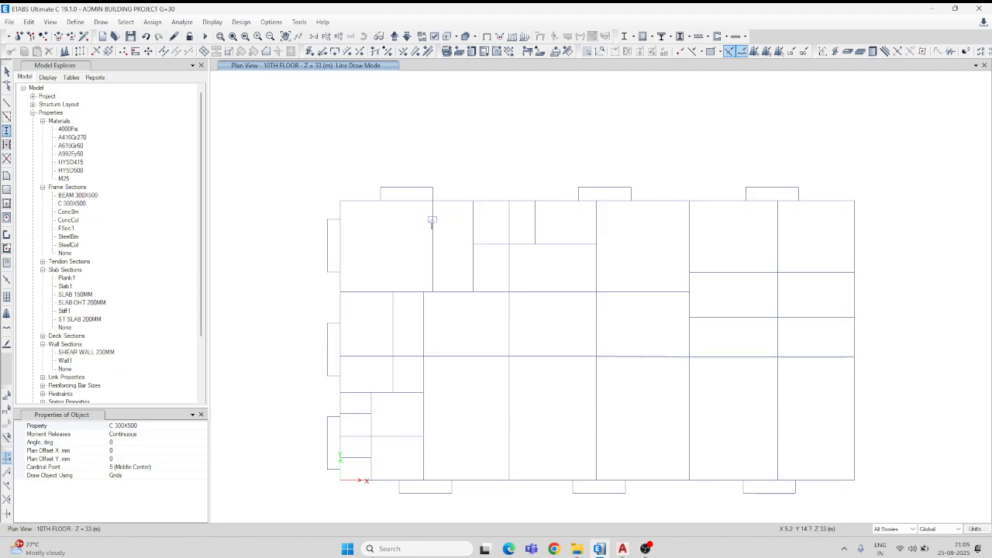
scroll(341, 210, "up", 3)
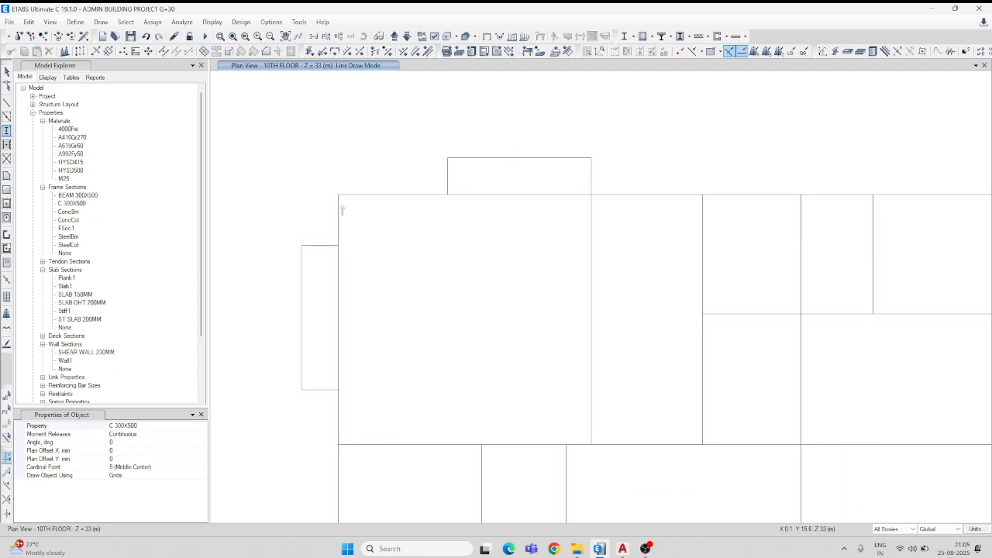
left_click(338, 196)
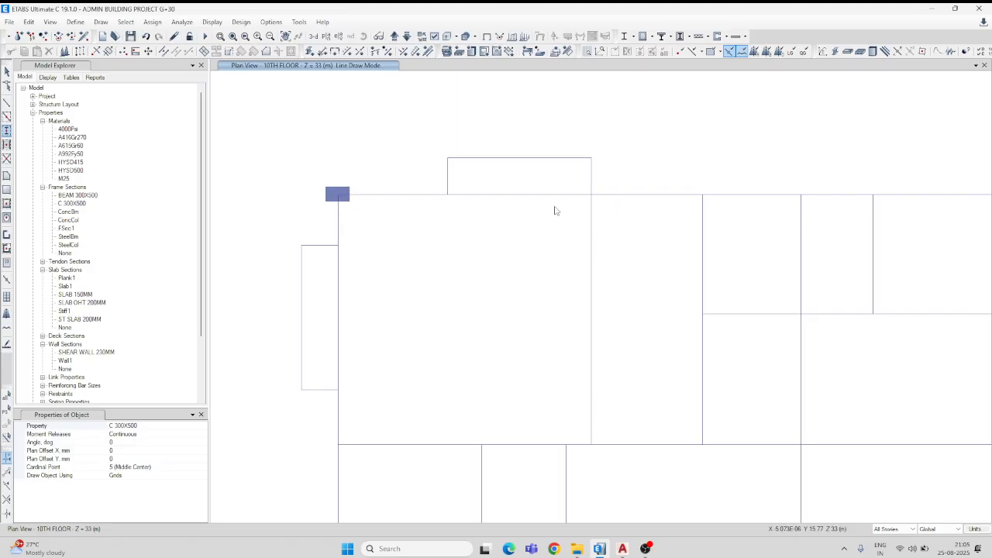
- Add C 300X500 columns at the beam joints along the plan's top edge, at X about 5.2, 14.5 and 19.7 m
scroll(402, 302, "down", 5)
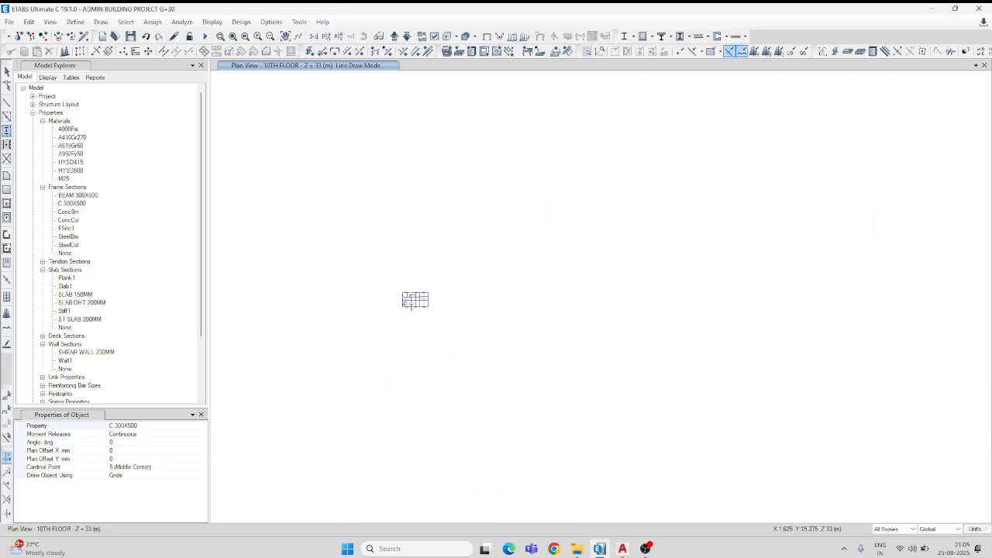
scroll(407, 303, "up", 5)
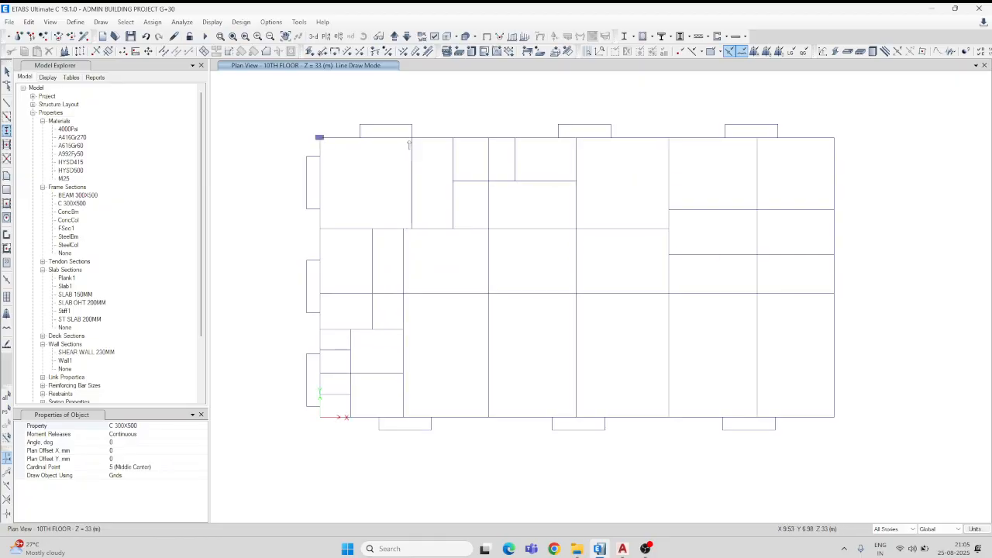
scroll(411, 137, "up", 3)
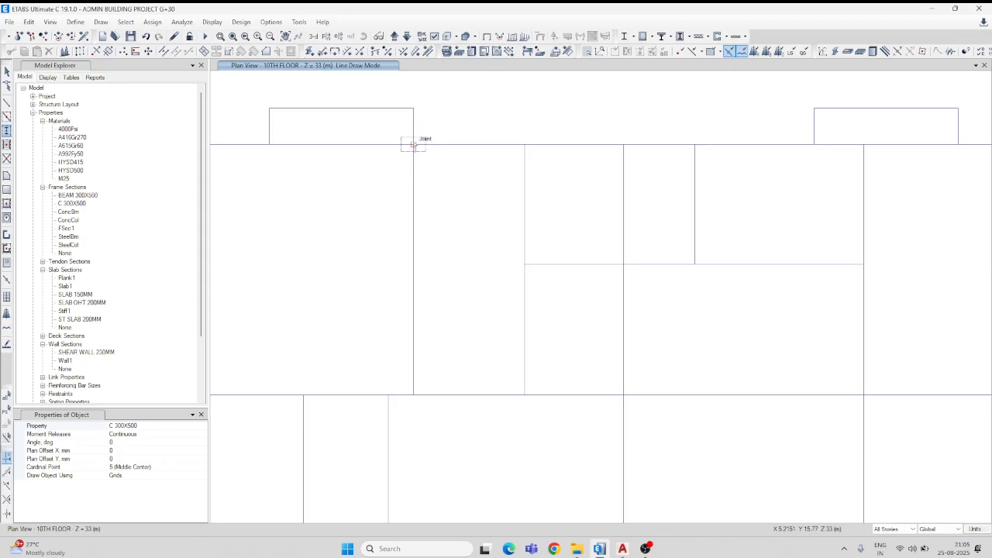
left_click(413, 145)
scroll(339, 285, "down", 3)
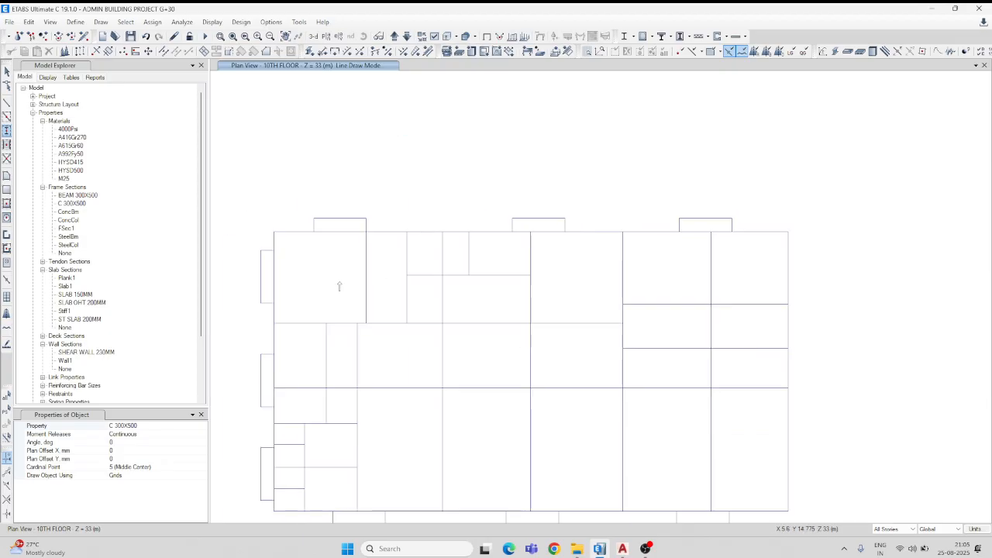
middle_click_drag(347, 272, 434, 221)
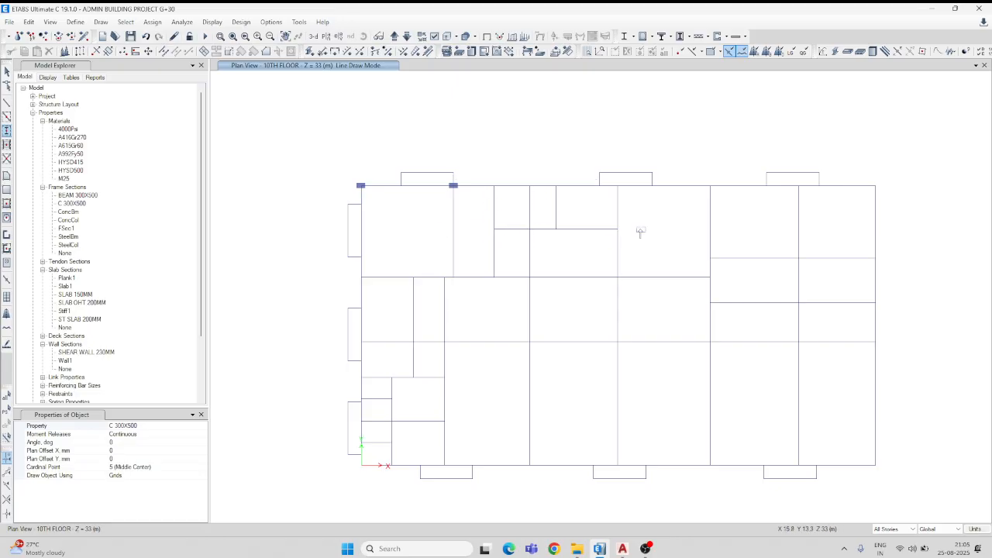
left_click(617, 186)
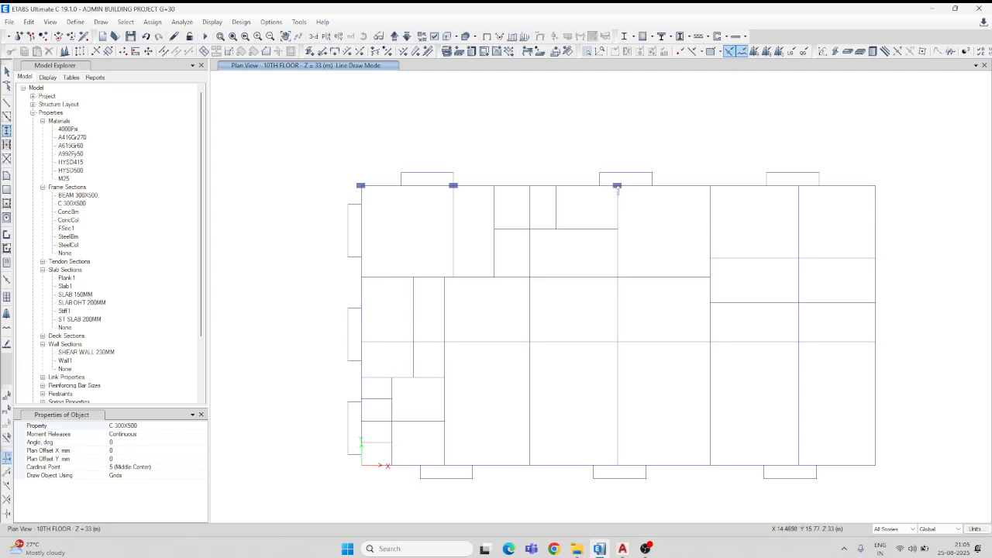
left_click(710, 186)
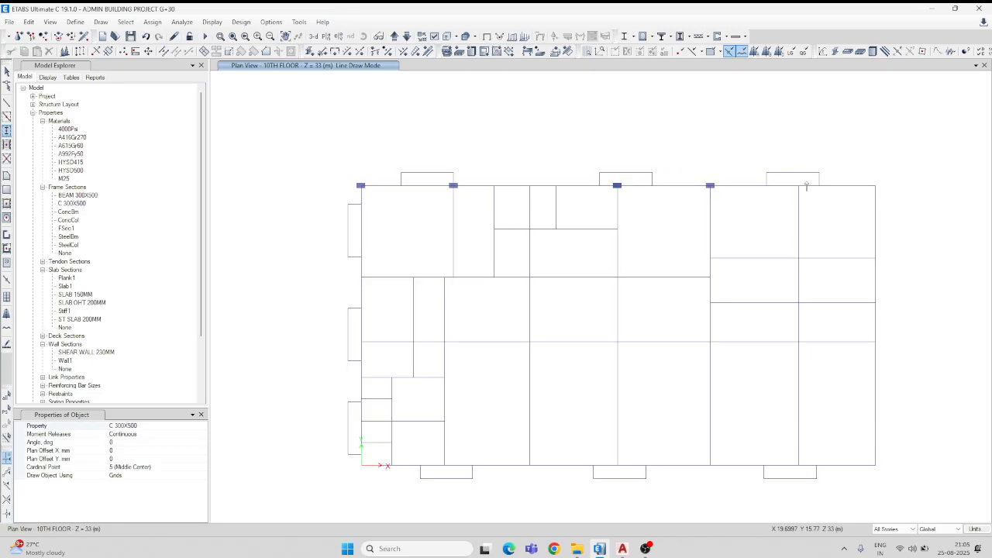
- Place the last two C 300X500 columns of the plan's top edge, at X about 24.7 m and the corner at 29.0 m
scroll(747, 175, "up", 2)
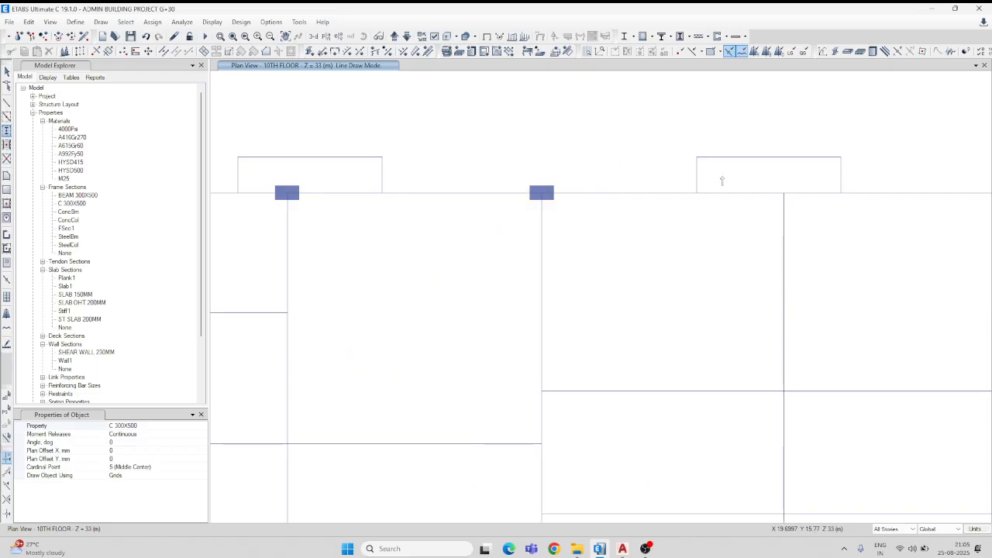
left_click(783, 192)
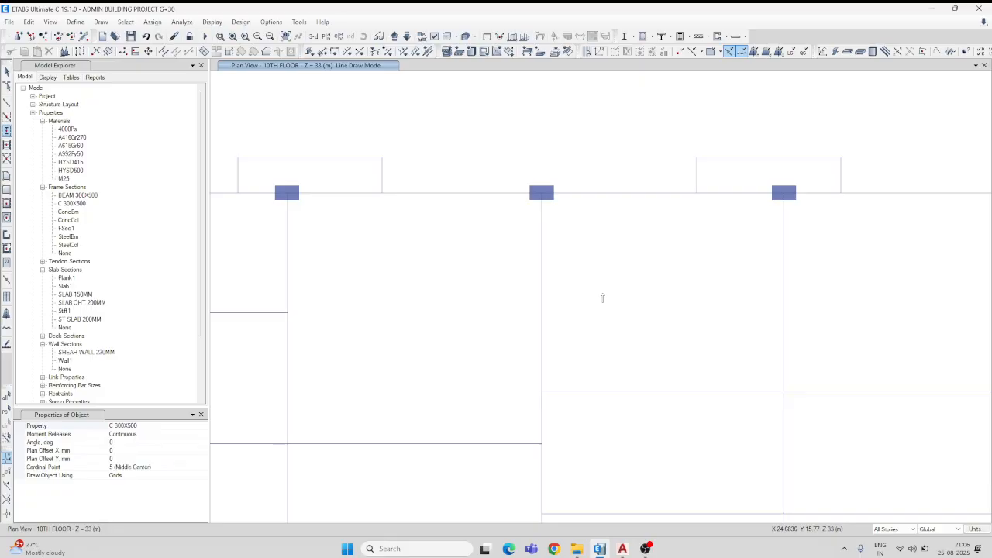
scroll(600, 294, "down", 4)
middle_click_drag(617, 303, 685, 223)
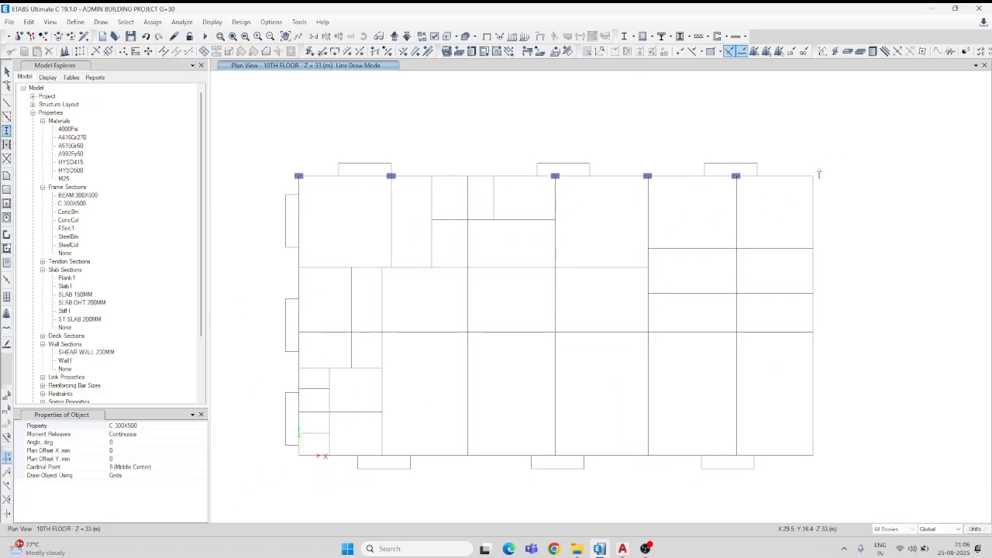
left_click(812, 176)
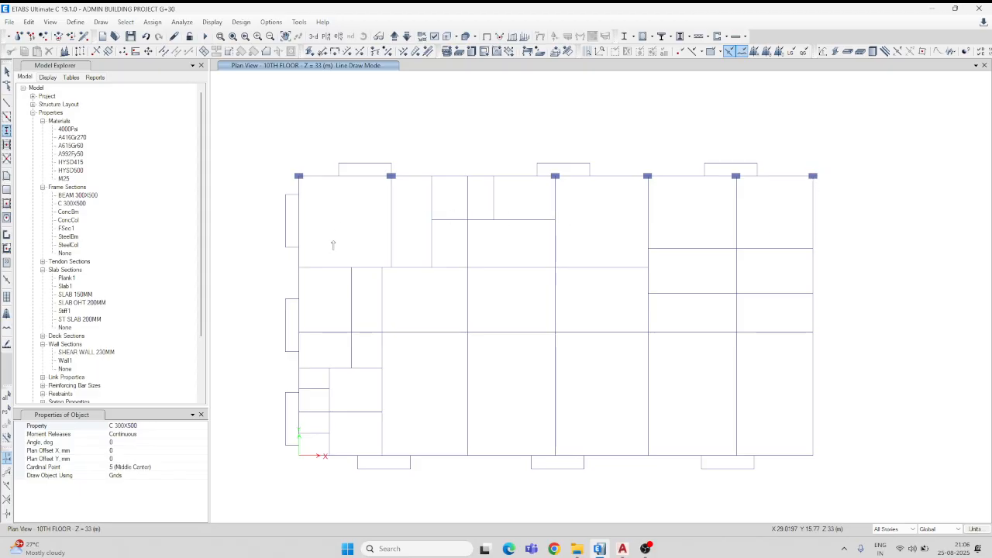
- Draw a C 300X500 column on the plan's left edge at the first interior beam junction below the corner, at Y about 10.6 m
left_click(298, 268)
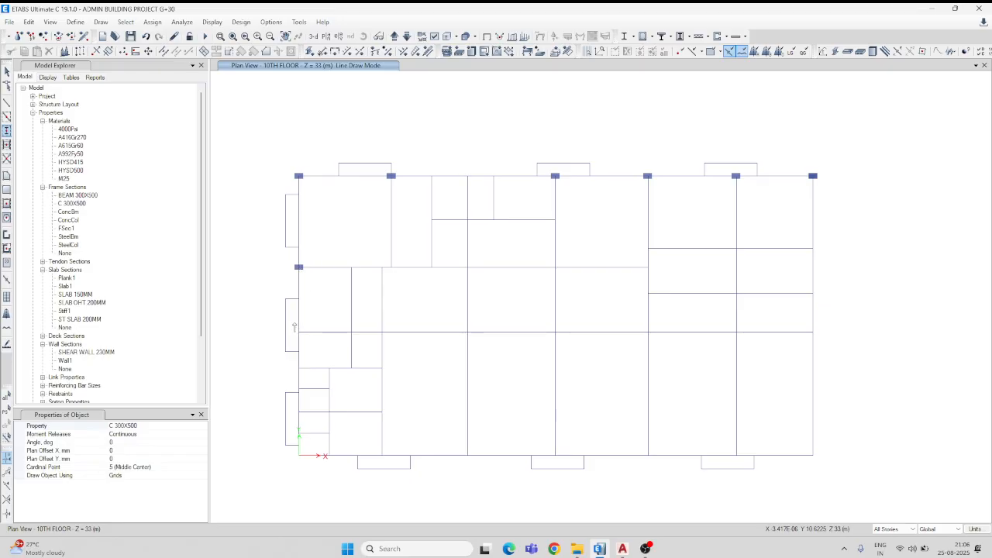